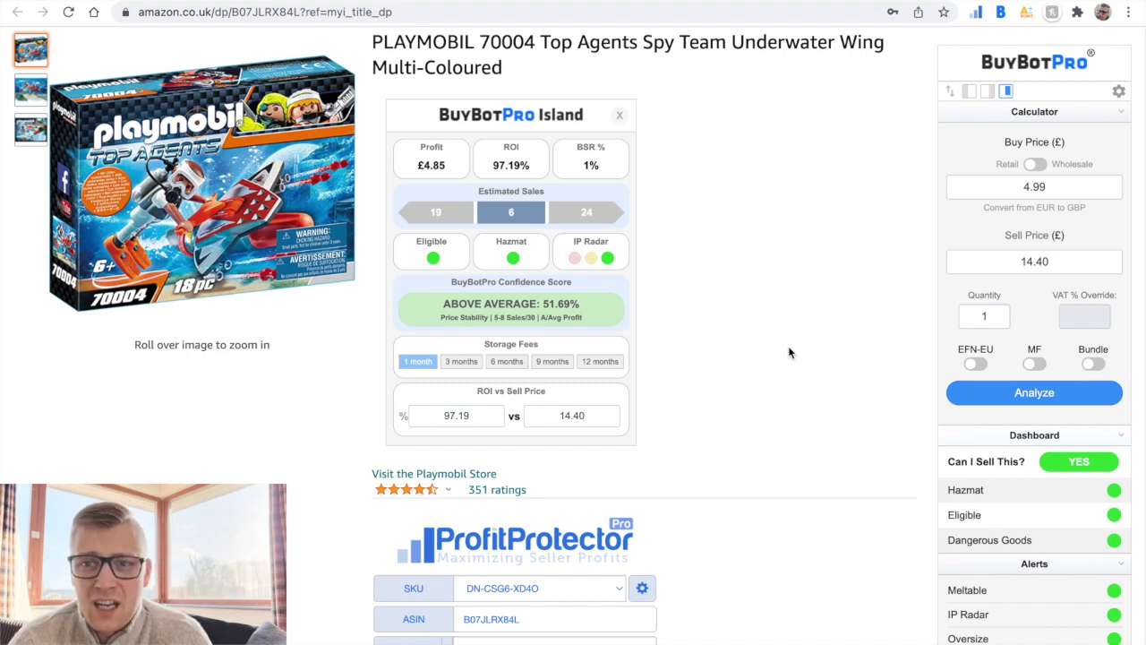
pyautogui.scroll(-2, 788, 349)
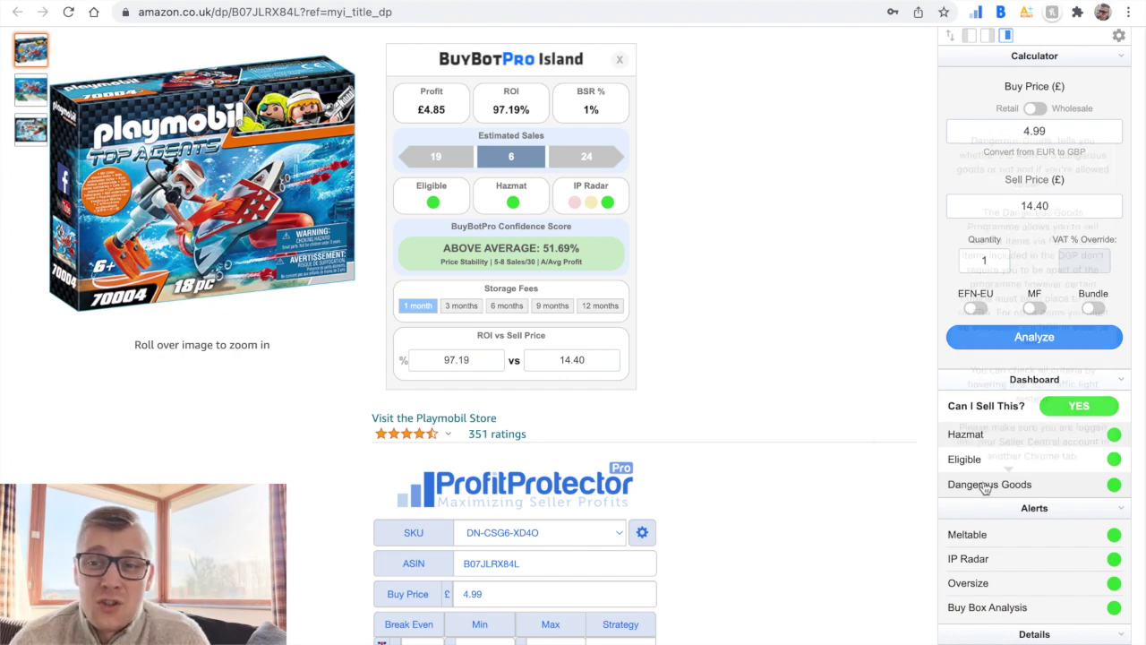
pyautogui.moveTo(985, 487)
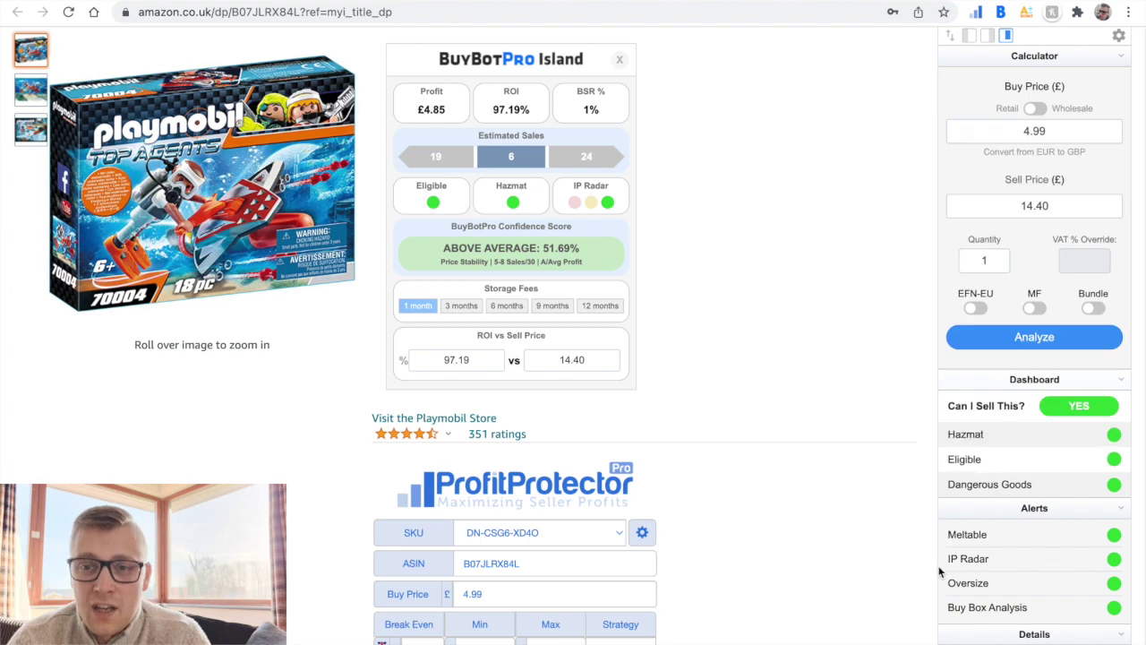
pyautogui.moveTo(957, 566)
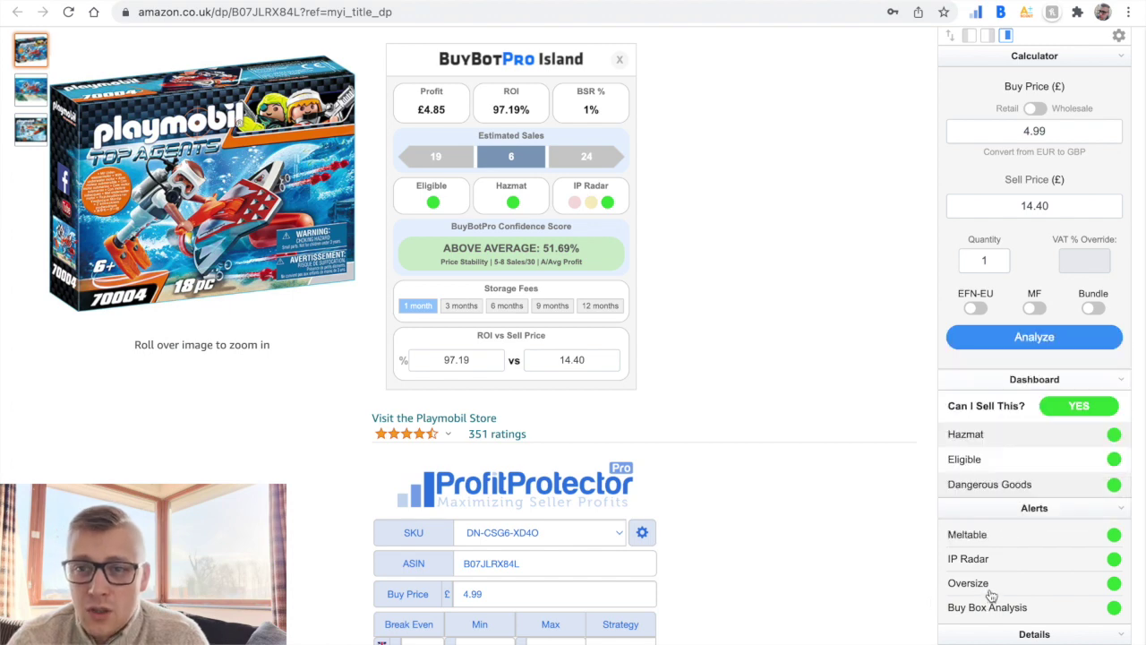
pyautogui.scroll(1, 934, 560)
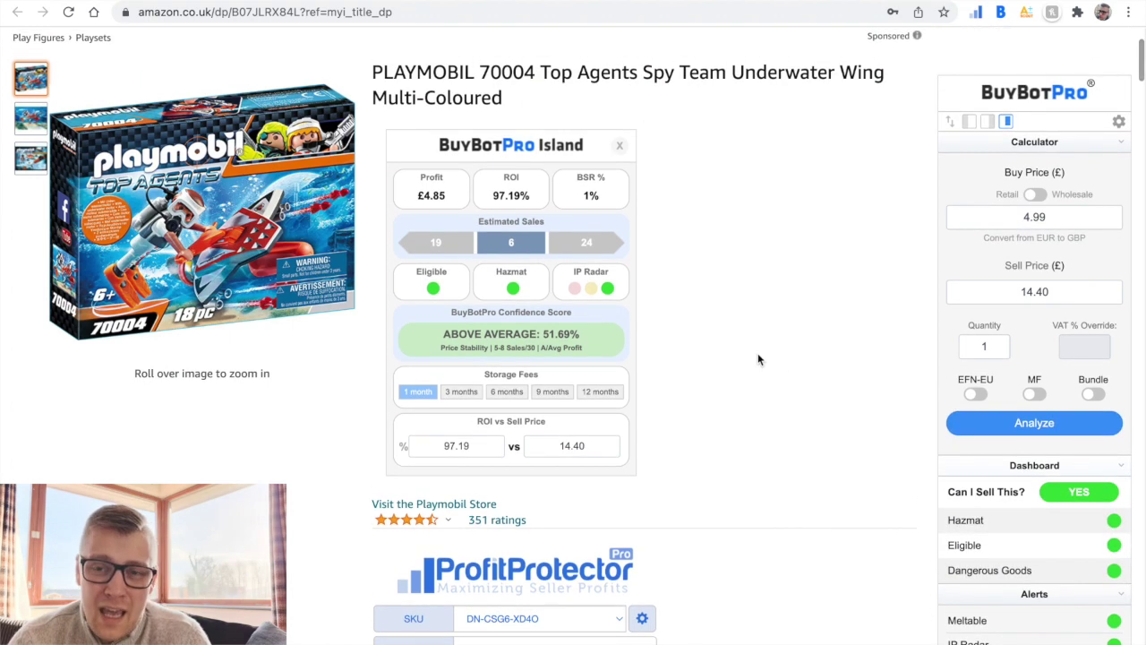
pyautogui.moveTo(613, 246)
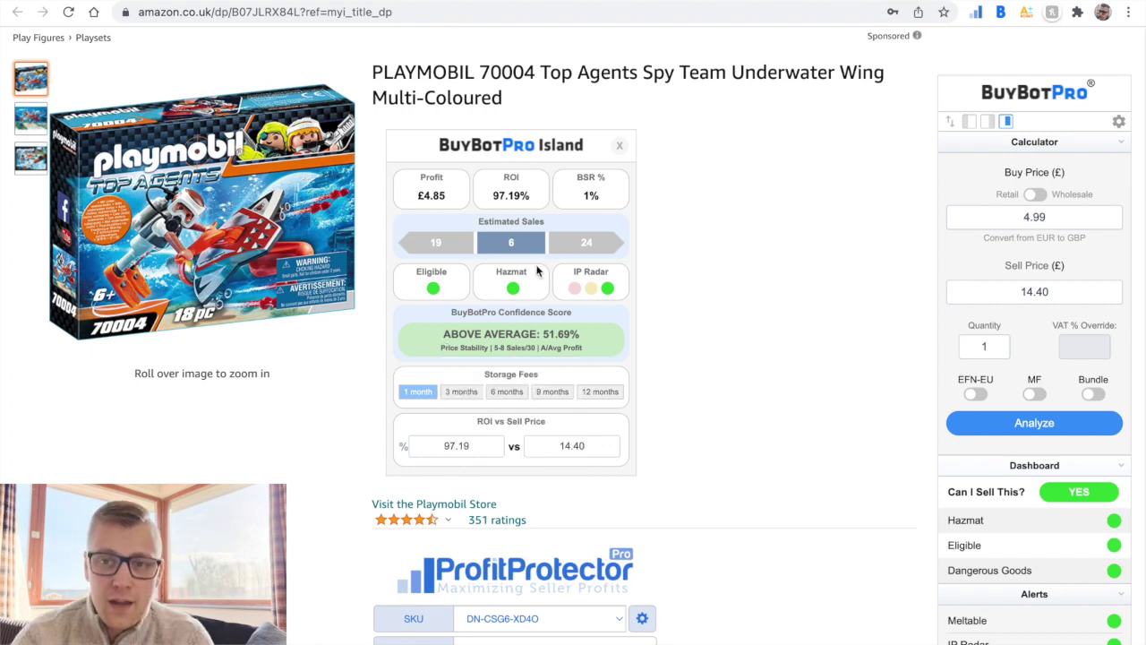
pyautogui.moveTo(515, 338)
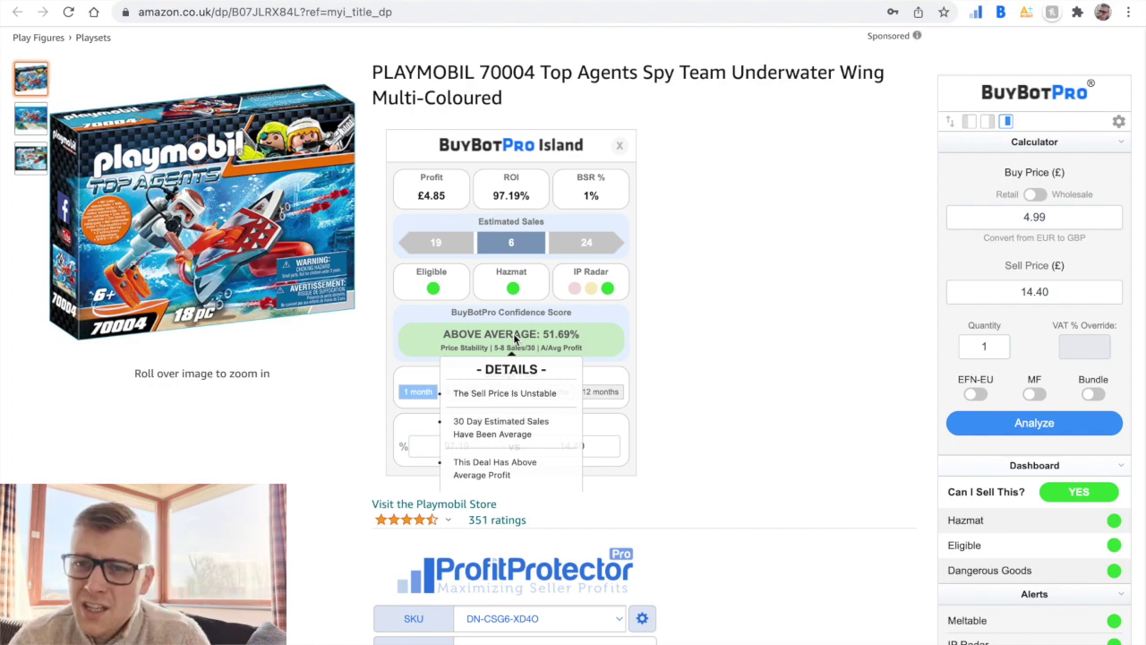
pyautogui.scroll(-10, 513, 333)
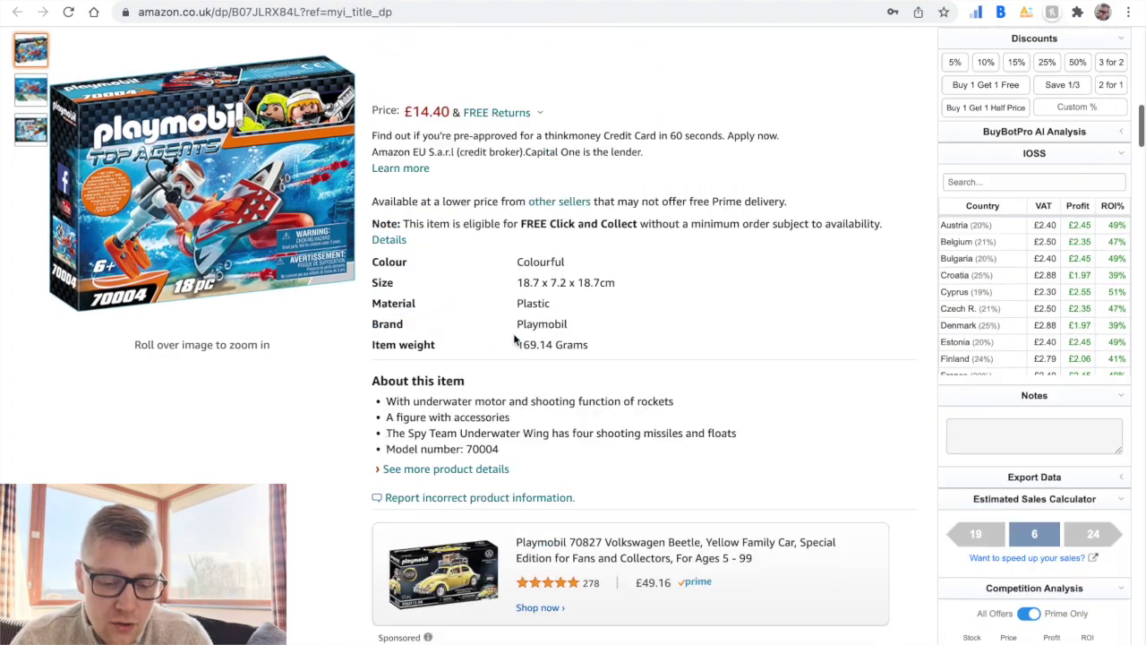
# Expand the Playmobil listing's 90-day BuyBotPro price and BSR chart to full page width
pyautogui.scroll(-5, 513, 338)
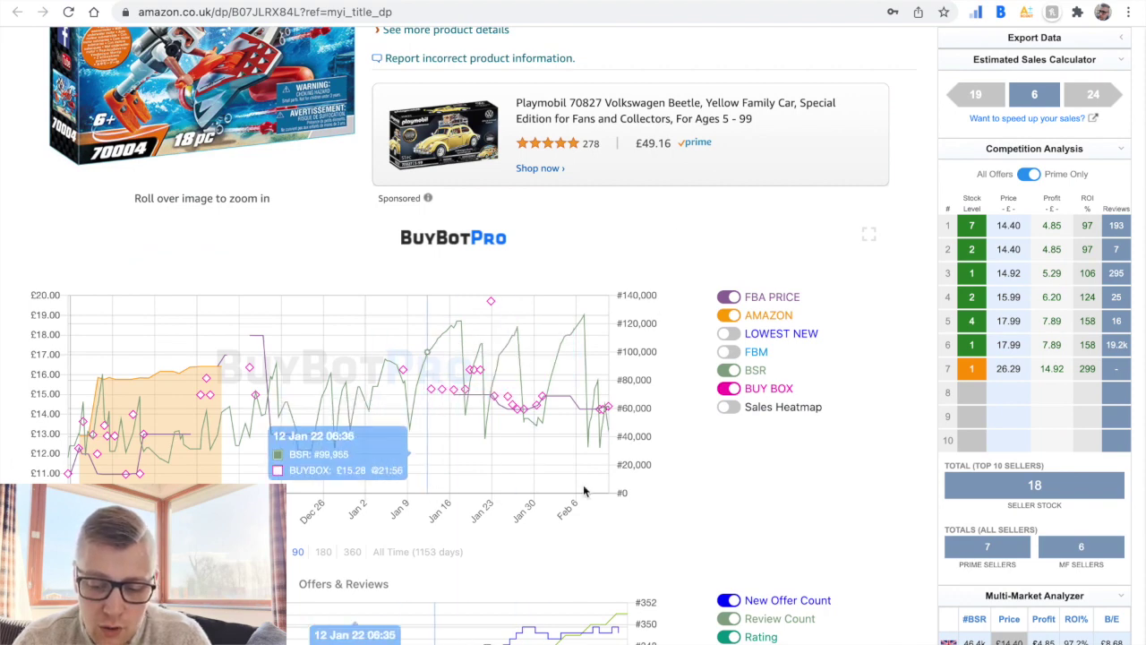
pyautogui.click(865, 236)
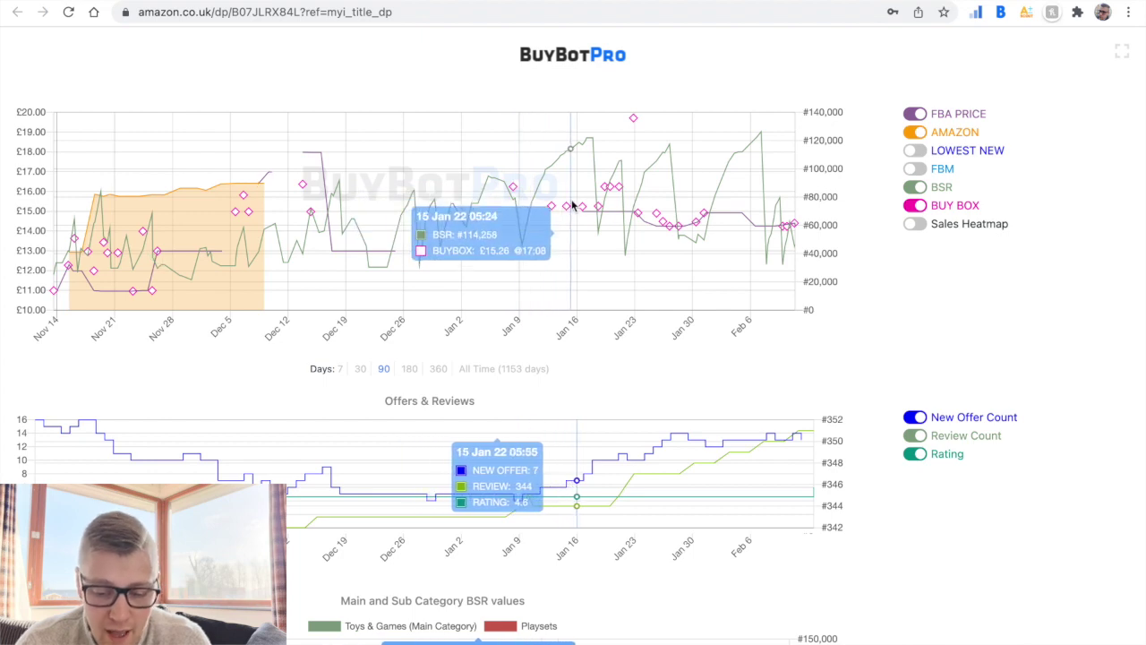
pyautogui.click(926, 116)
pyautogui.click(927, 118)
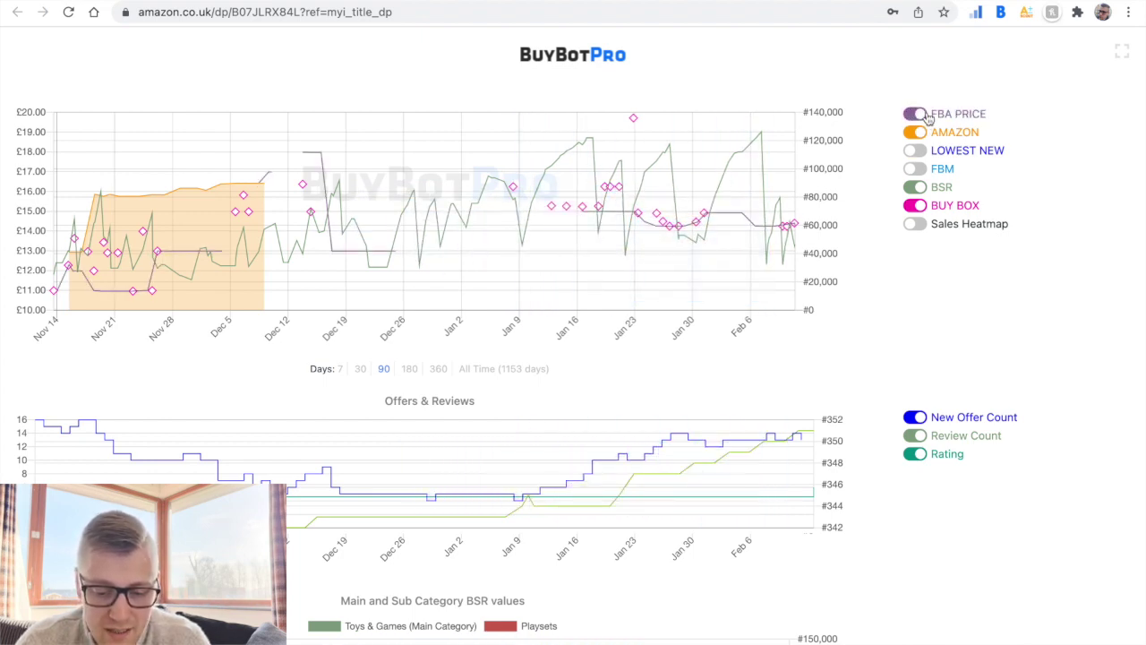
pyautogui.click(927, 117)
pyautogui.click(927, 117)
pyautogui.click(927, 118)
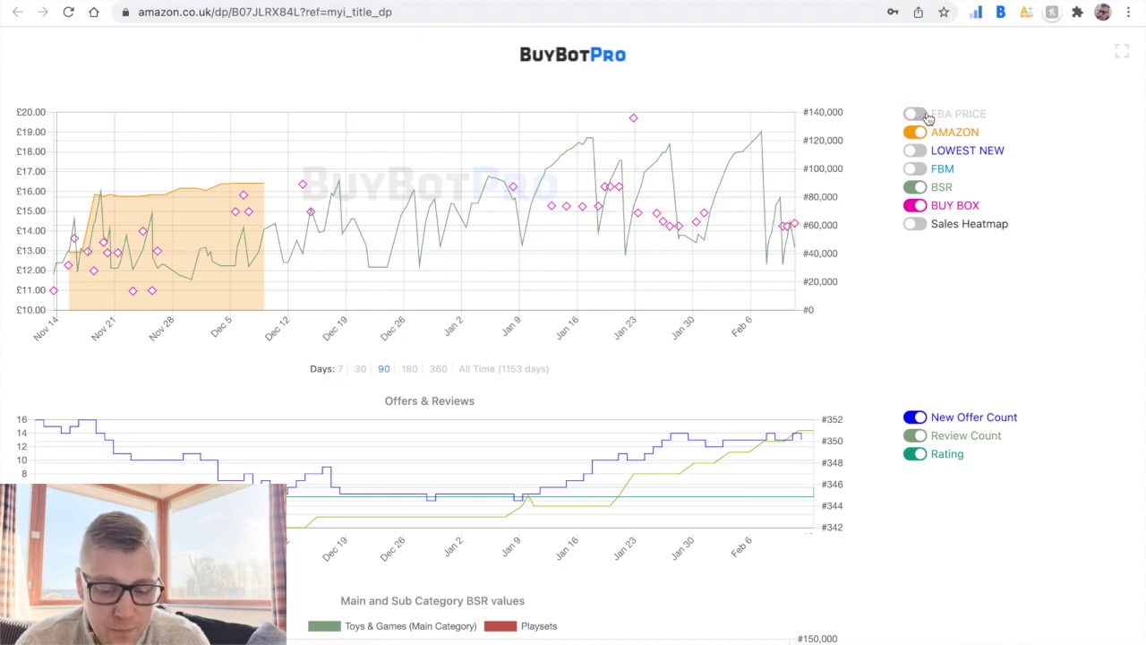
pyautogui.click(926, 117)
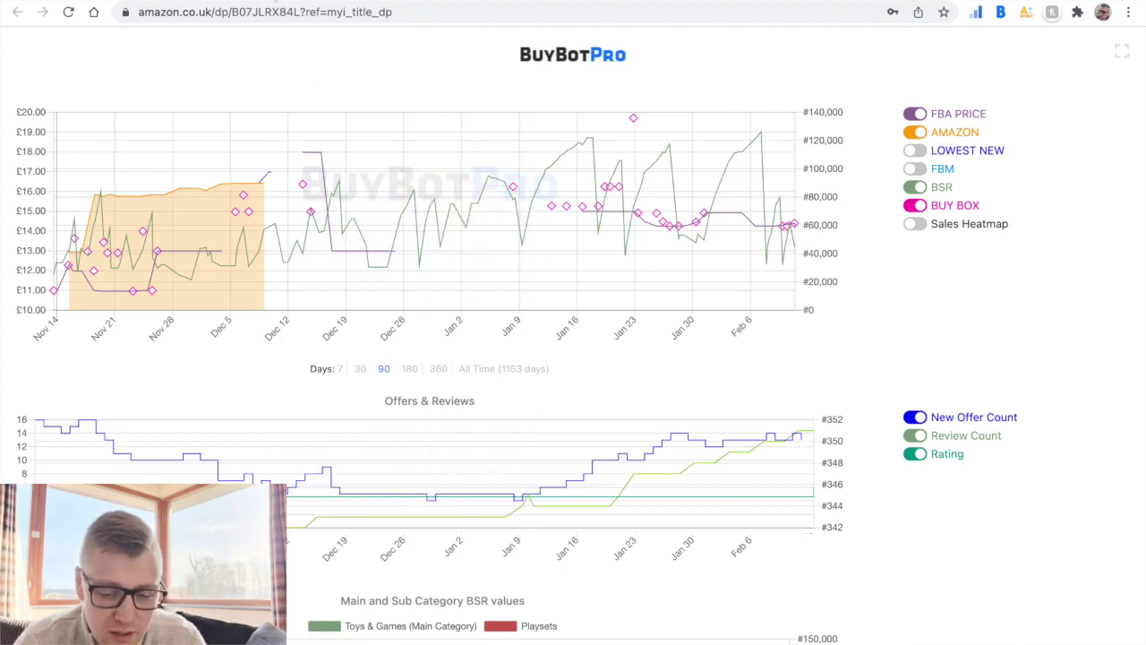
# Switch to the Hasbro Gaming Perfection Game listing and bring its BuyBotPro chart into view
pyautogui.hotkey('ctrl', 'Tab')
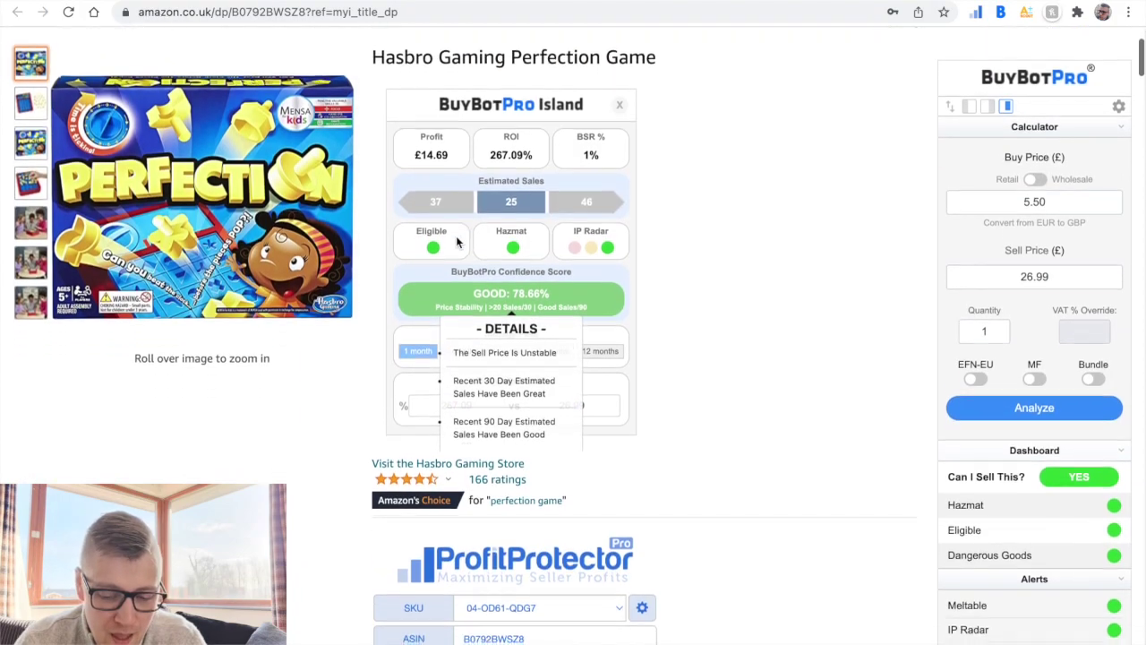
pyautogui.scroll(-5, 456, 239)
pyautogui.scroll(-15, 456, 238)
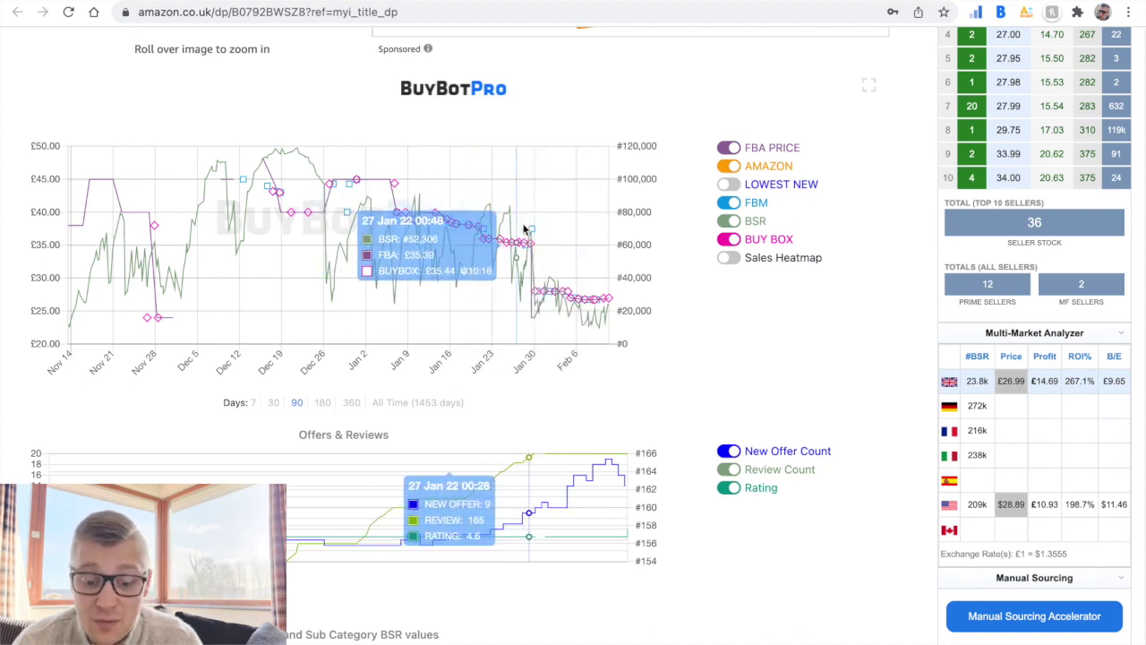
# Zoom the price chart into the Jan 30 to Feb 11 range
pyautogui.rightClick(517, 308)
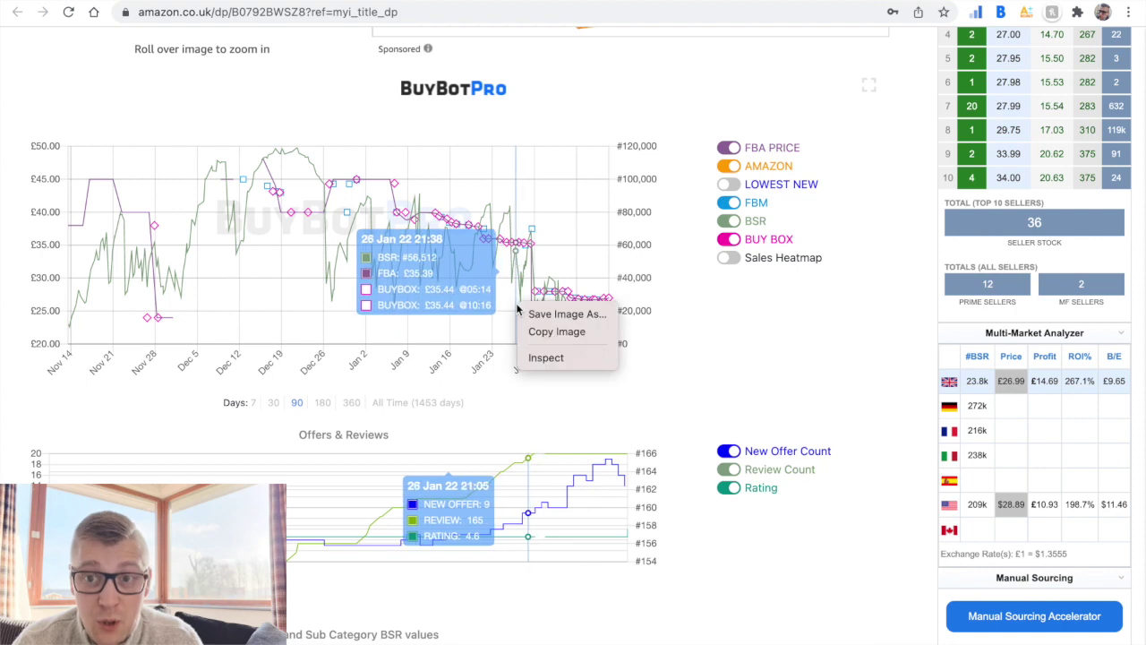
pyautogui.click(439, 325)
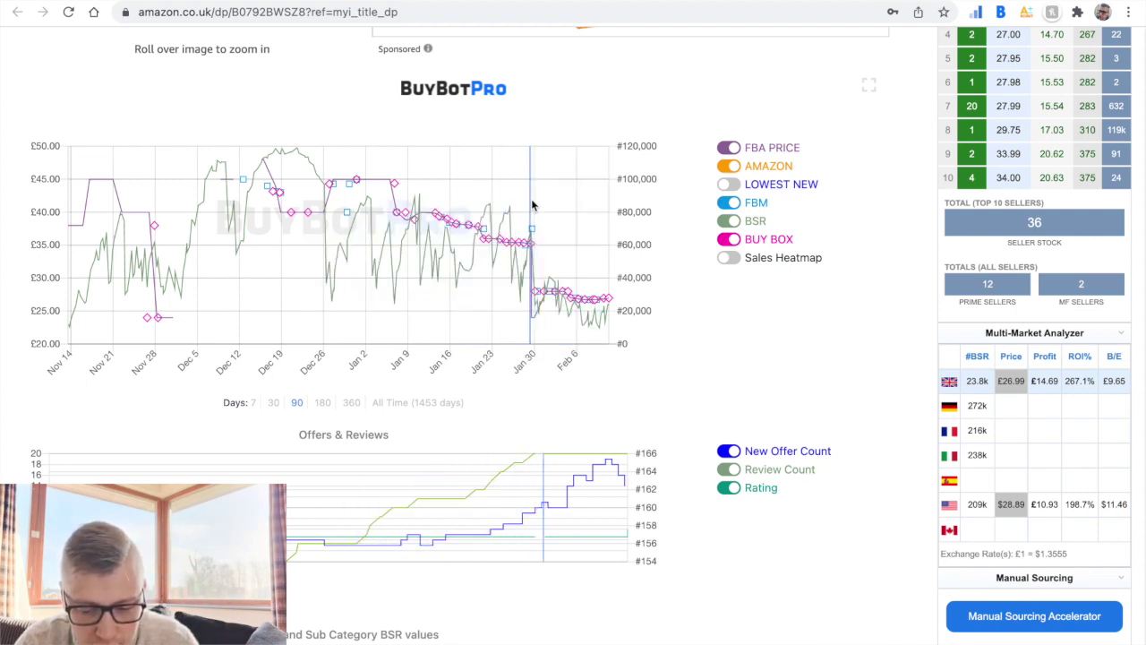
pyautogui.moveTo(531, 201)
pyautogui.mouseDown()
pyautogui.moveTo(576, 300)
pyautogui.moveTo(609, 322)
pyautogui.mouseUp()
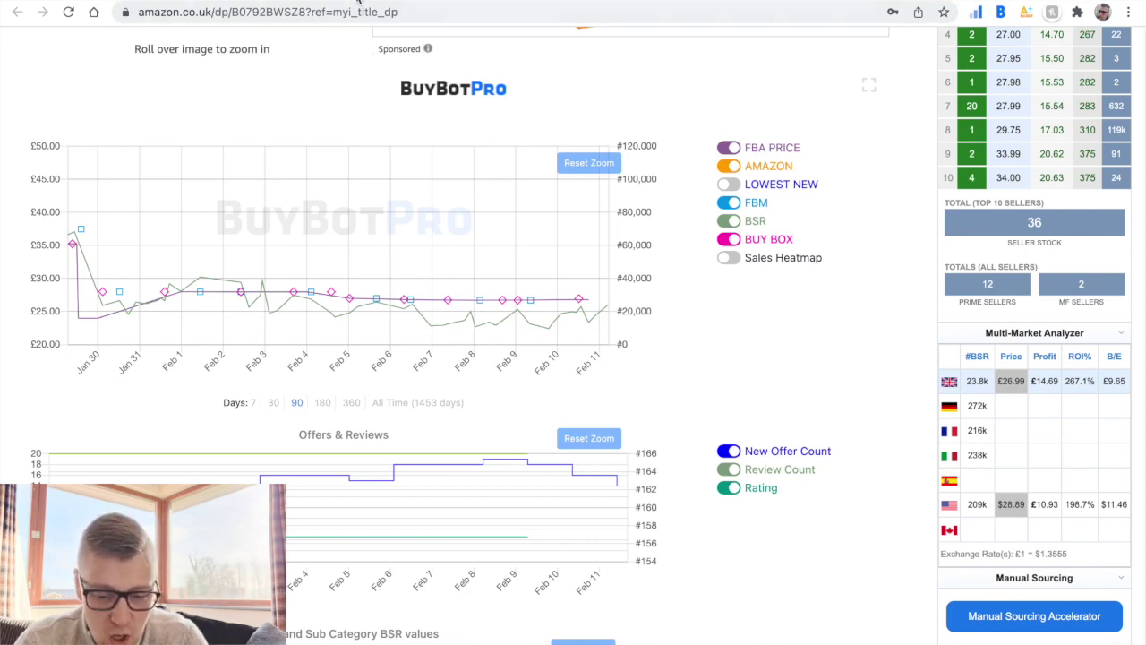
# Open the Playmobil 70508 Oriental Princess listing and review its chart and Island panel
pyautogui.click(358, 3)
pyautogui.scroll(-5, 461, 267)
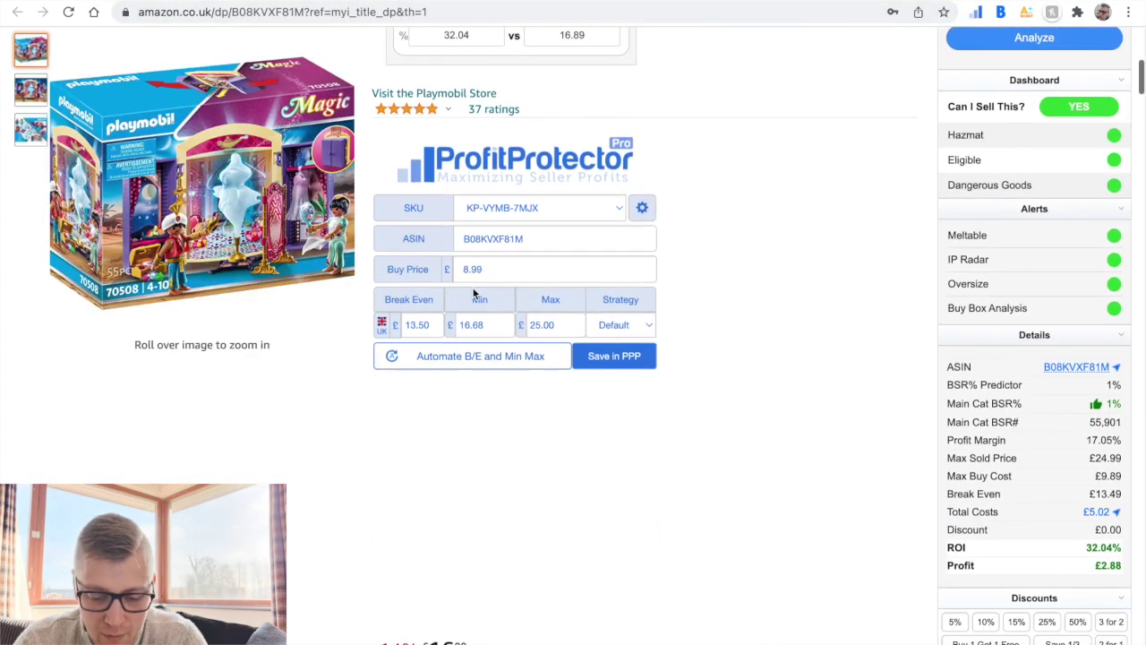
pyautogui.scroll(-10, 474, 291)
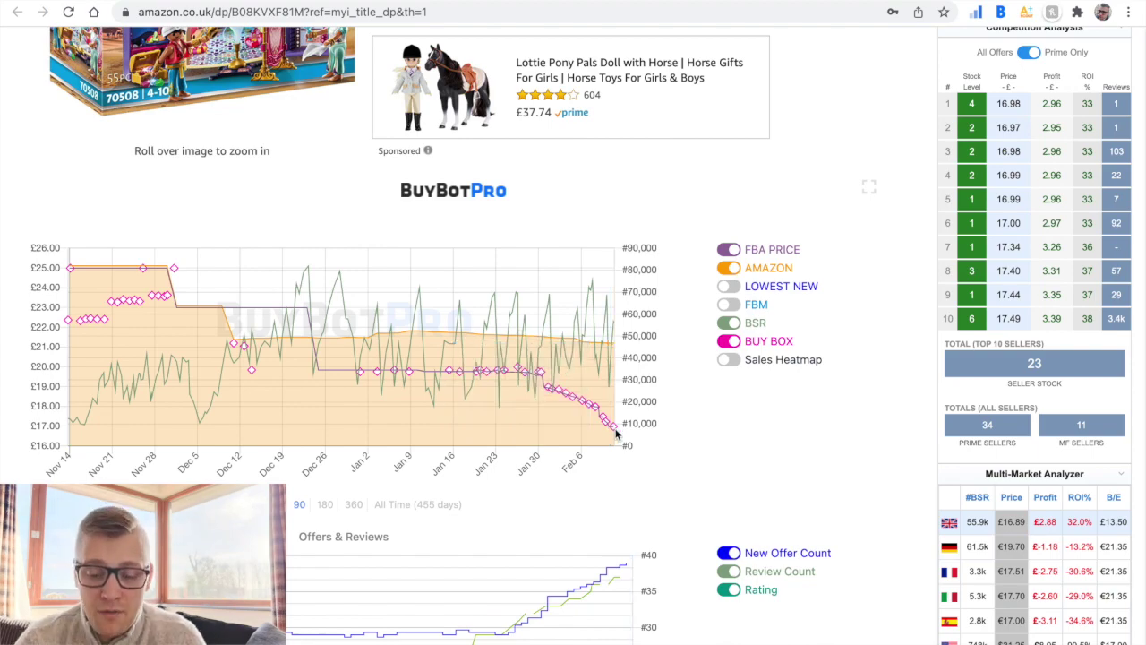
pyautogui.scroll(10, 726, 410)
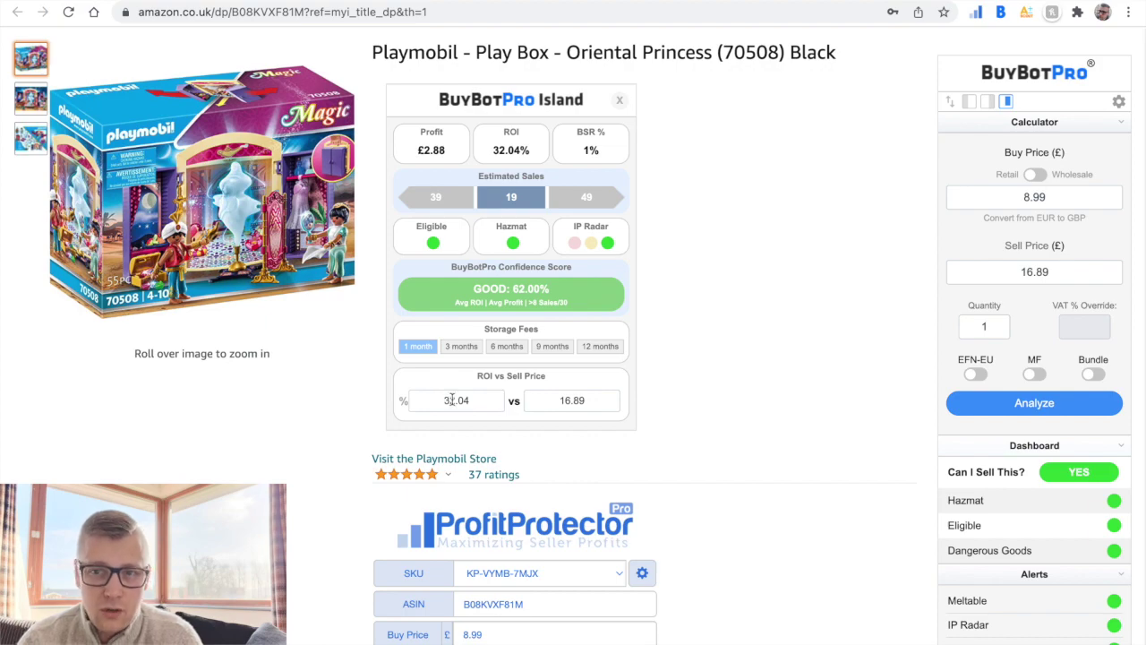
# Select the top six sellers' prices, then open the Zoomzy's Colour & Count Gift Box listing
pyautogui.scroll(-4, 452, 400)
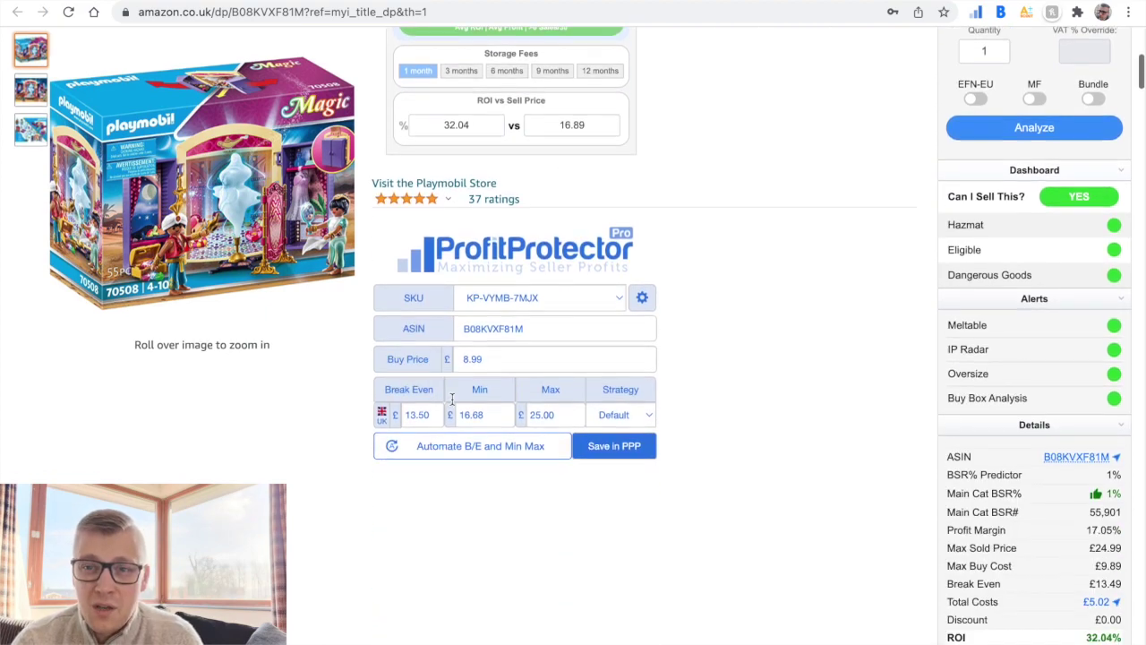
pyautogui.scroll(-13, 453, 400)
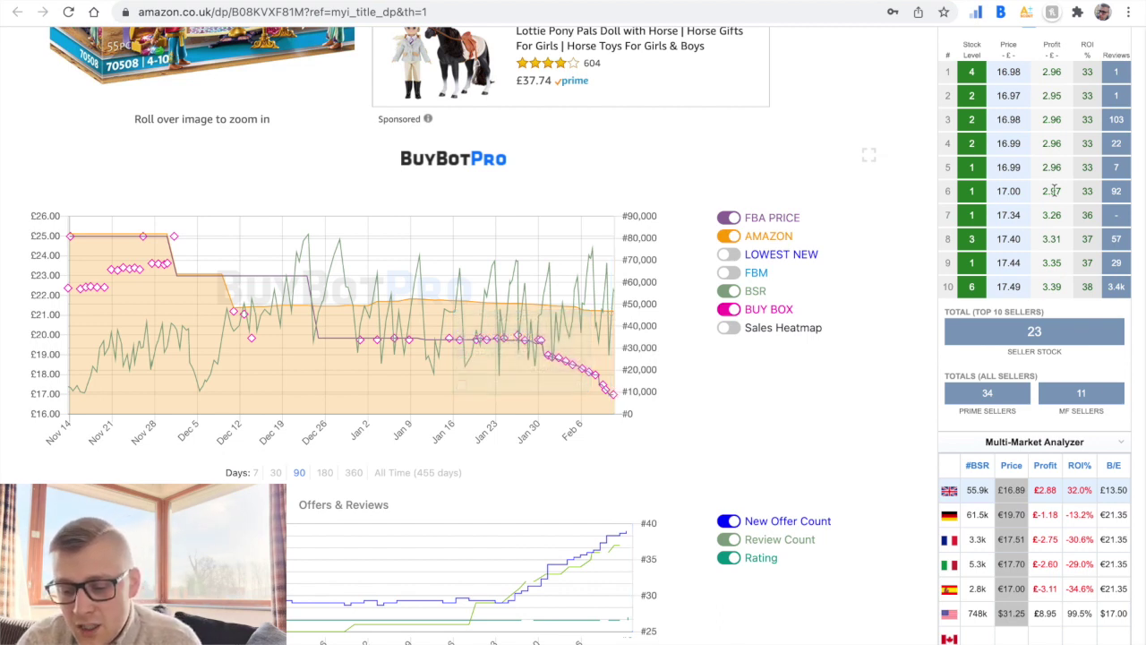
pyautogui.moveTo(1027, 167); pyautogui.dragTo(1002, 68)
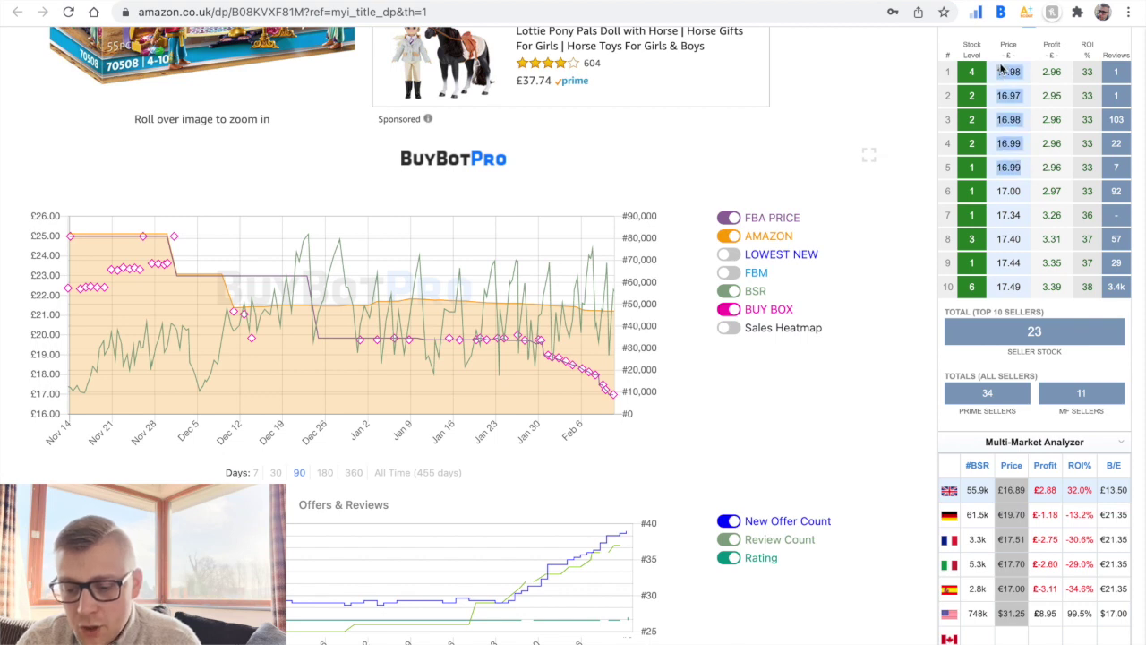
pyautogui.doubleClick(1007, 190)
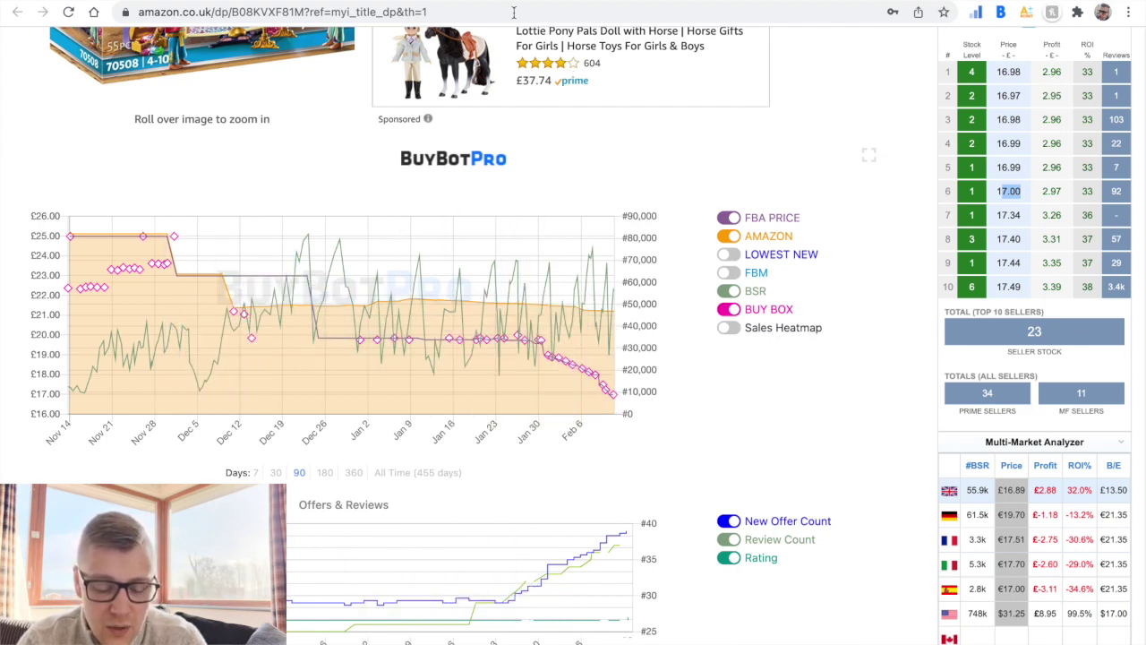
pyautogui.click(551, 1)
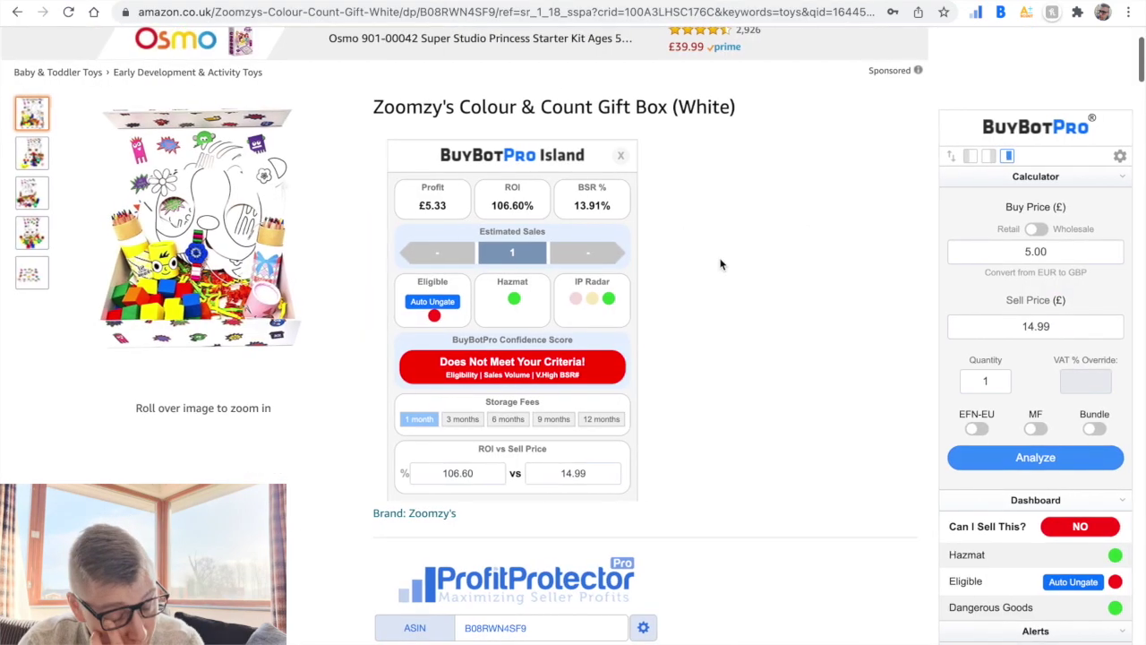
# Set the Zoomzy's gift box chart to All Time, showing its 306-day history
pyautogui.scroll(-3, 721, 264)
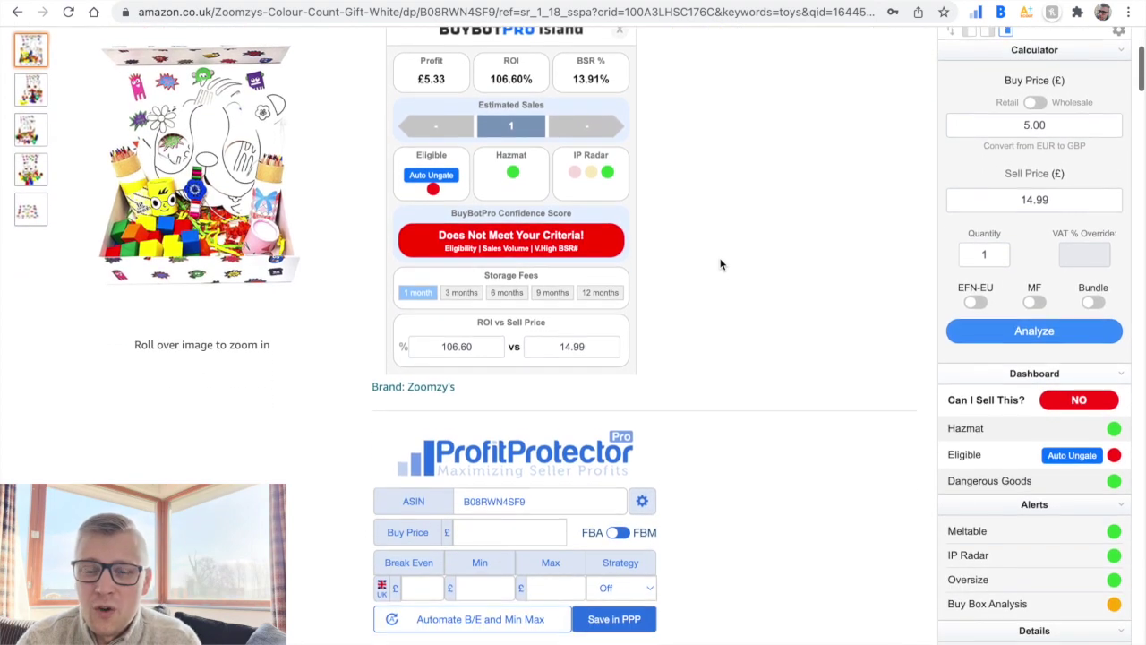
pyautogui.scroll(-3, 721, 264)
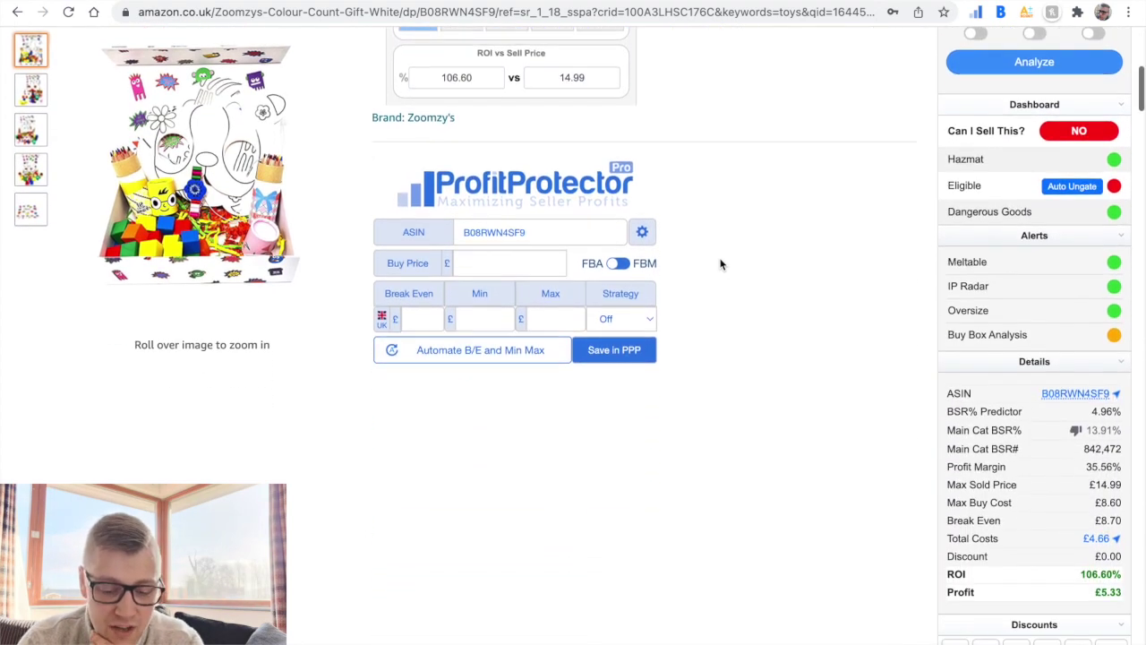
pyautogui.scroll(-12, 721, 264)
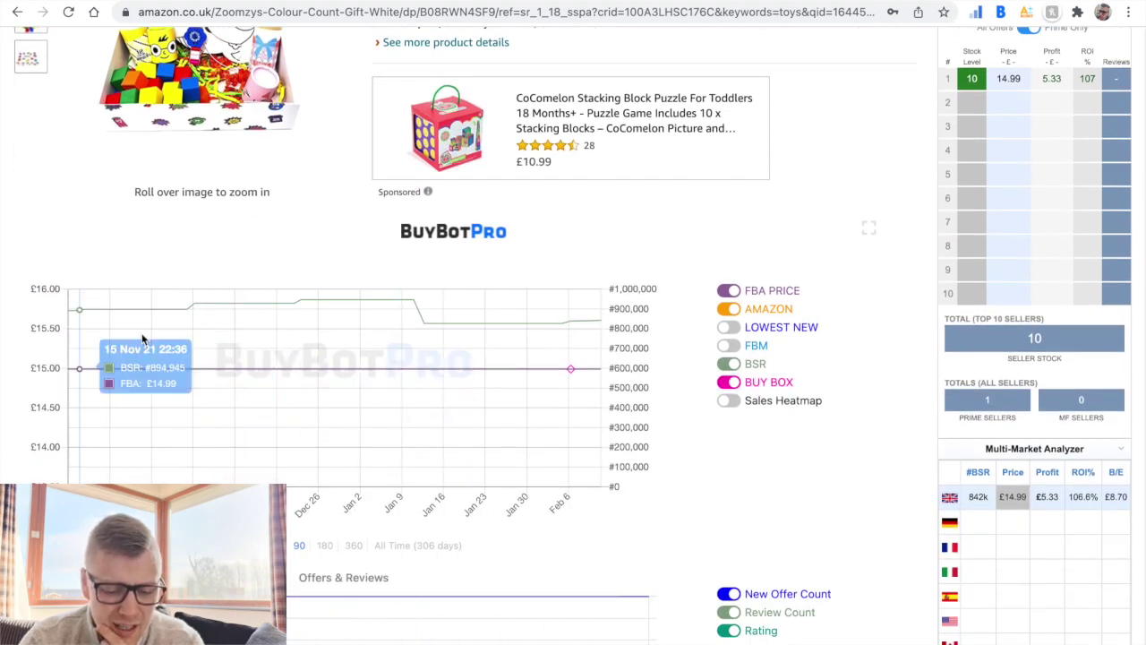
pyautogui.scroll(-1, 402, 421)
pyautogui.click(385, 457)
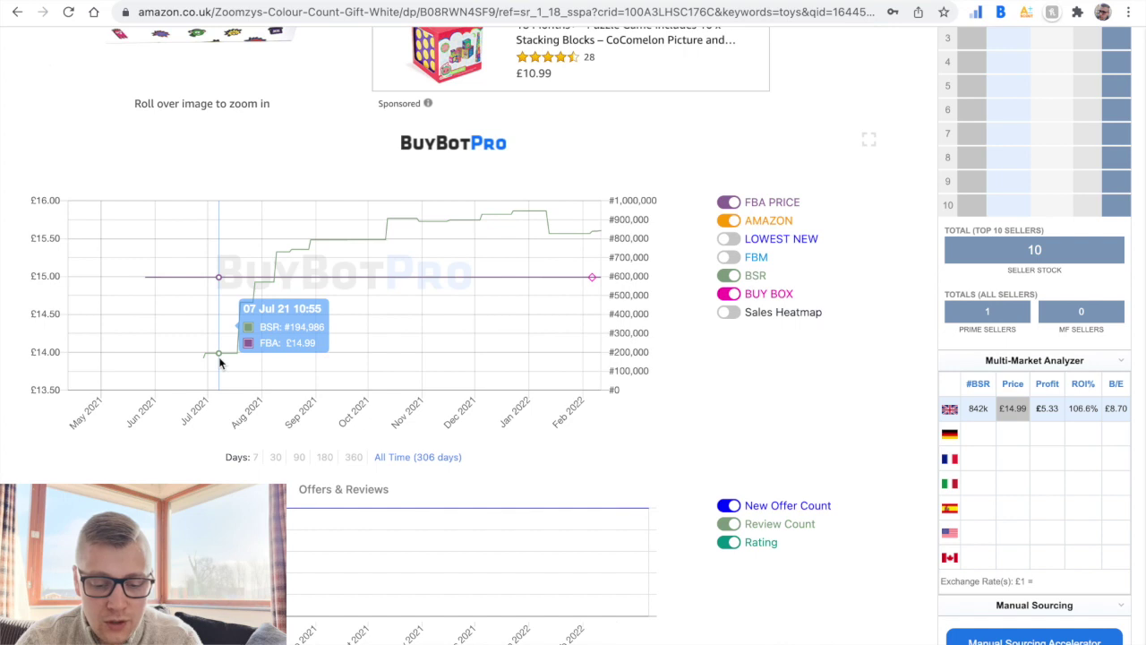
pyautogui.scroll(-1, 224, 349)
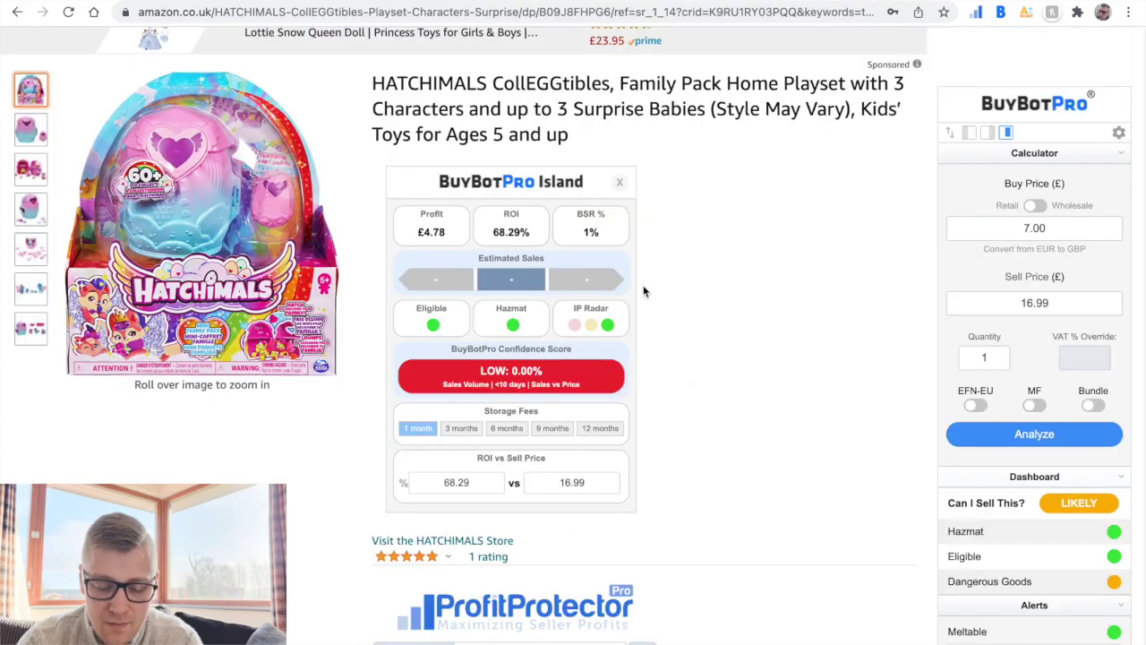
# Review the Hatchimals playset's 48-day All Time price chart and Germany ROI figures
pyautogui.scroll(-7, 642, 290)
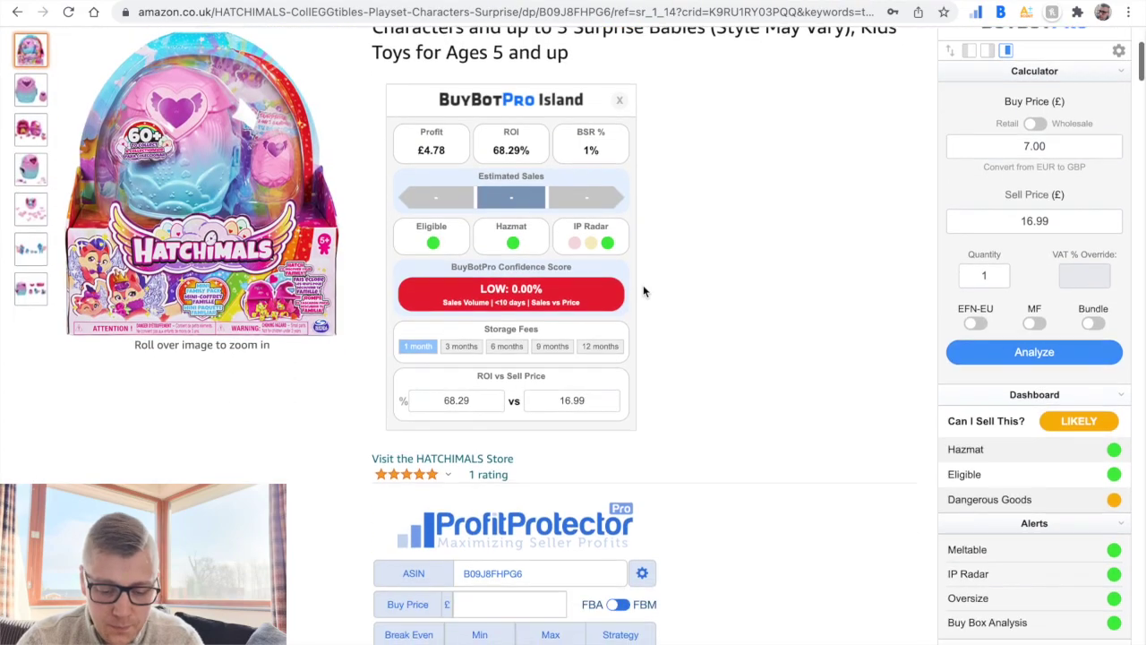
pyautogui.scroll(-10, 643, 289)
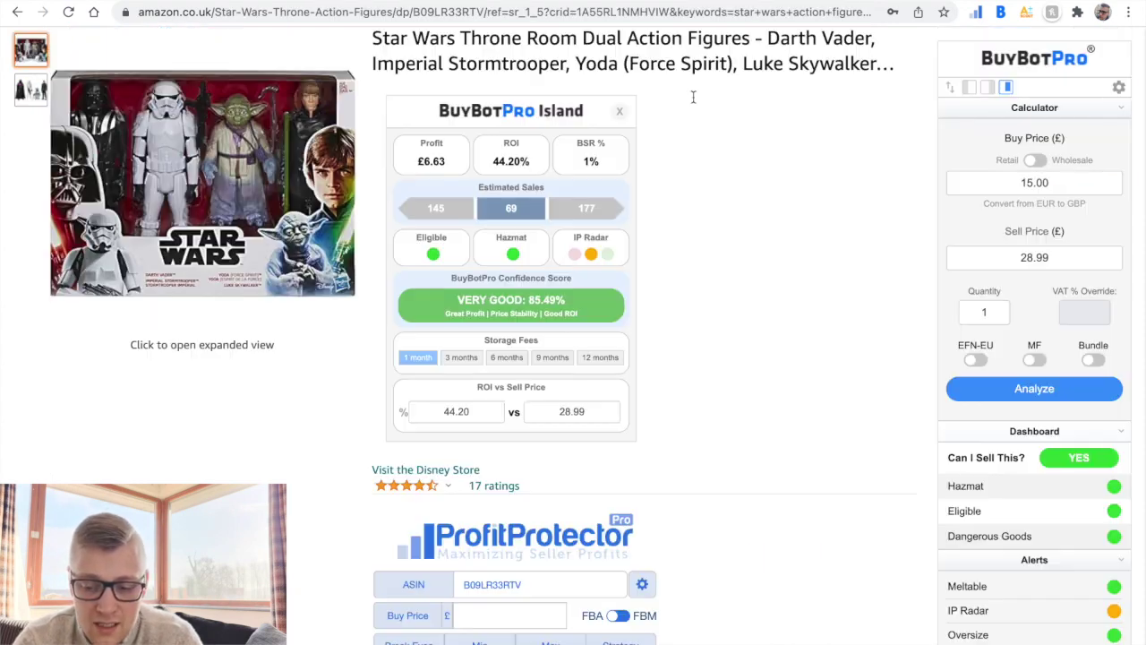
# Switch the Star Wars figure set's chart to All Time, covering 90 days
pyautogui.scroll(-4, 850, 143)
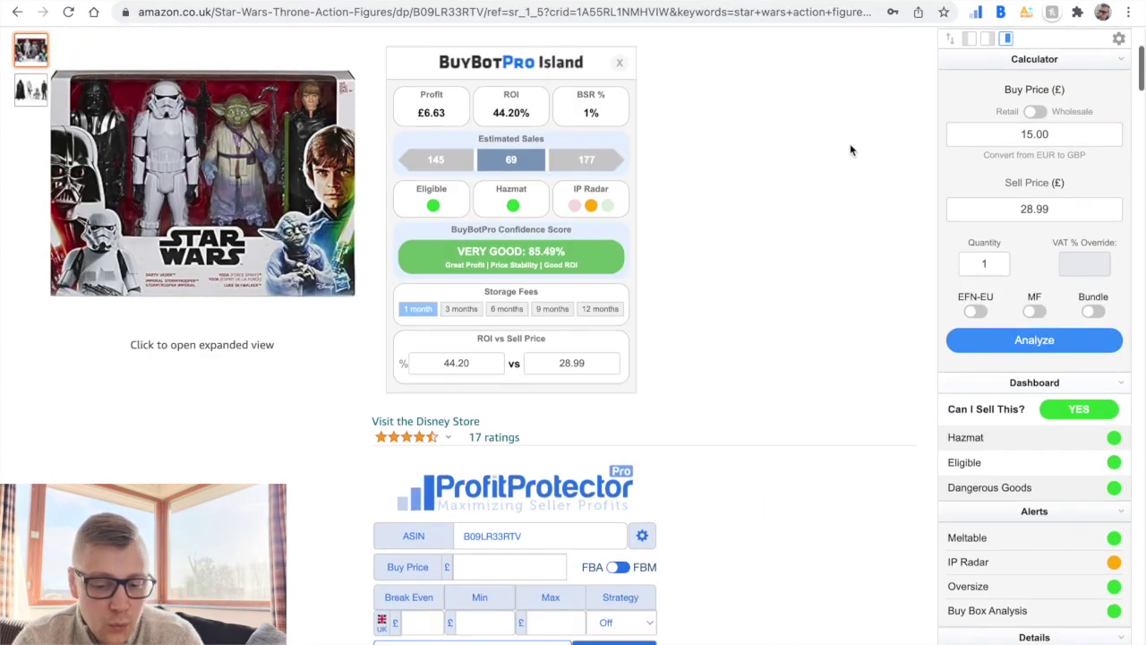
pyautogui.scroll(3, 851, 151)
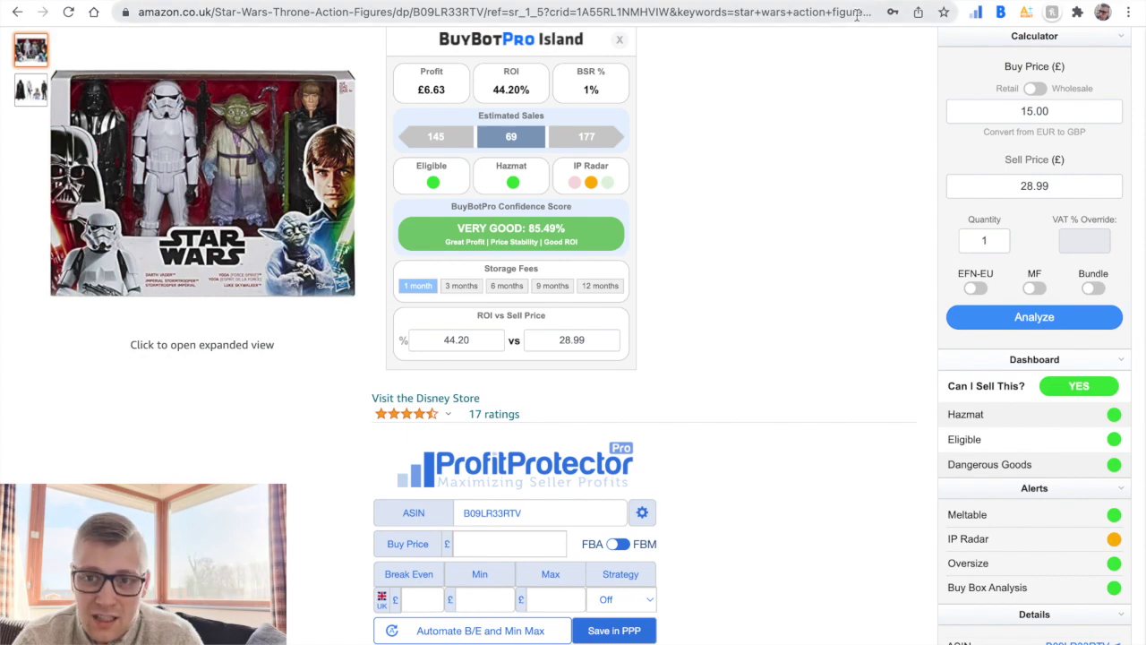
pyautogui.scroll(-5, 738, 219)
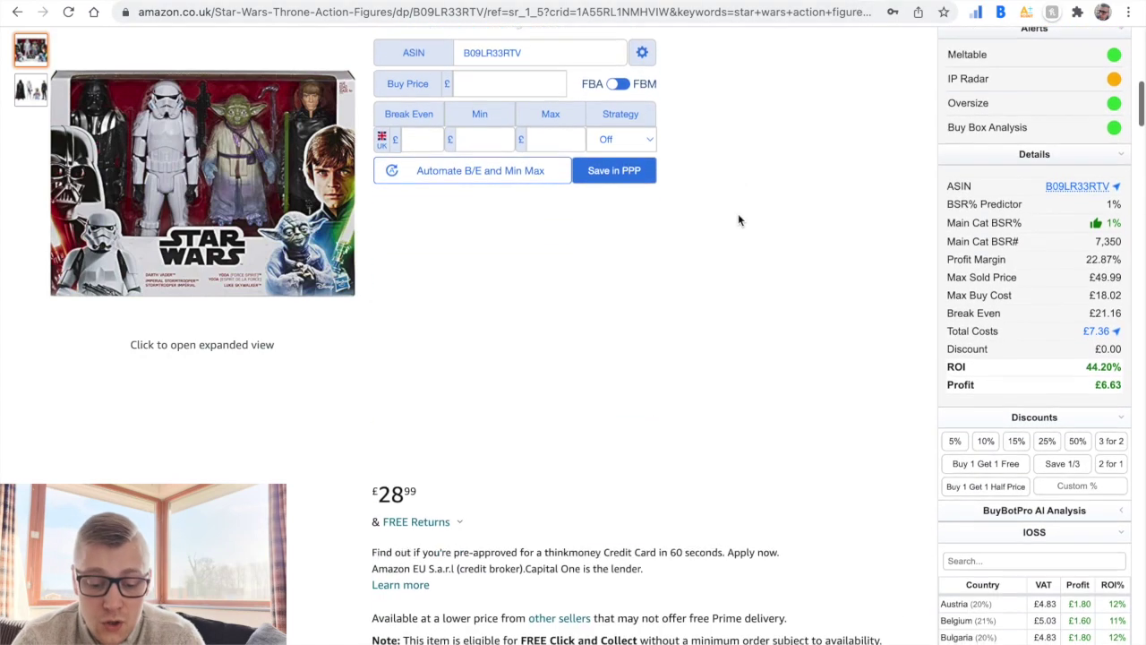
pyautogui.scroll(-9, 738, 219)
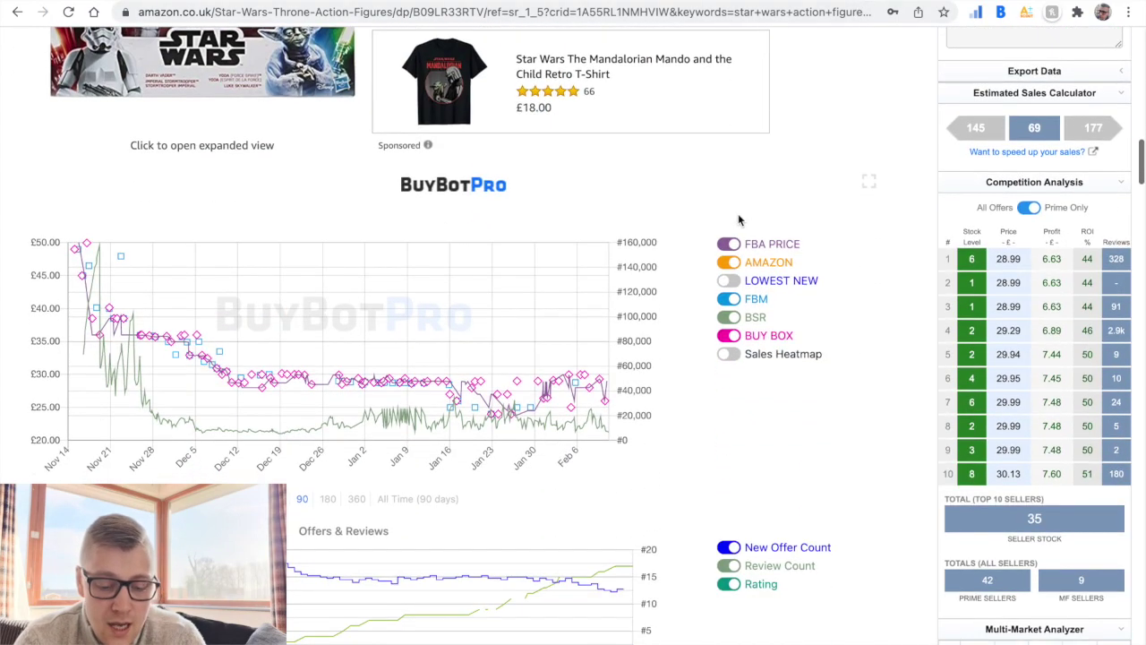
pyautogui.click(437, 502)
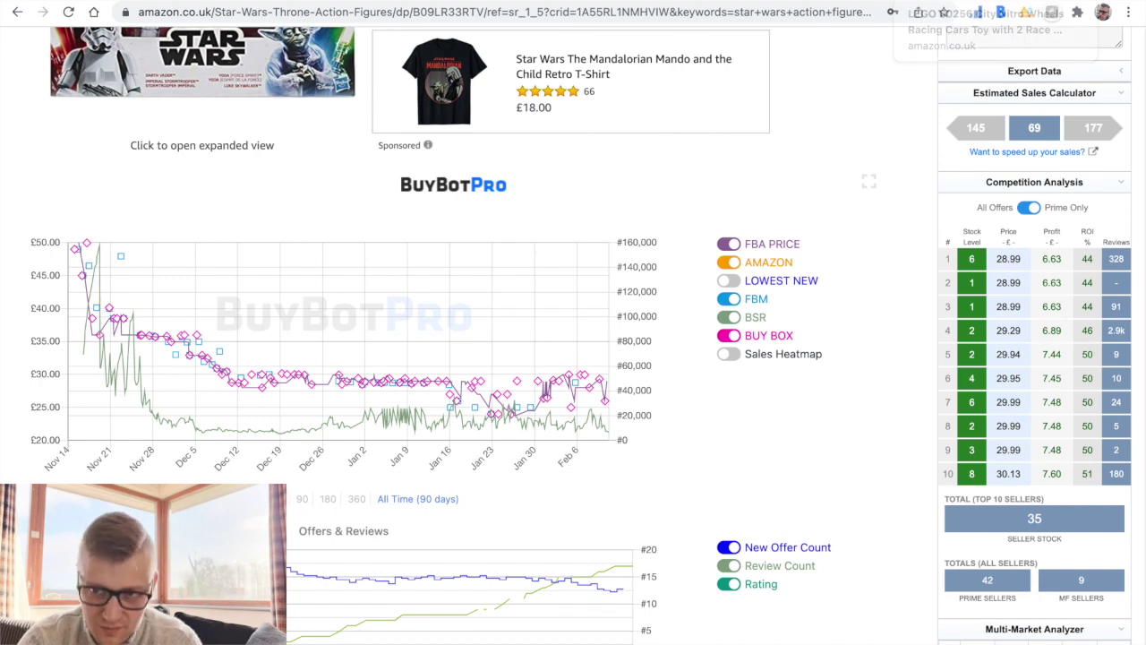
# Open the LEGO 60256 City Nitro Wheels listing and scroll through its chart back to the Calculator
pyautogui.click(985, 2)
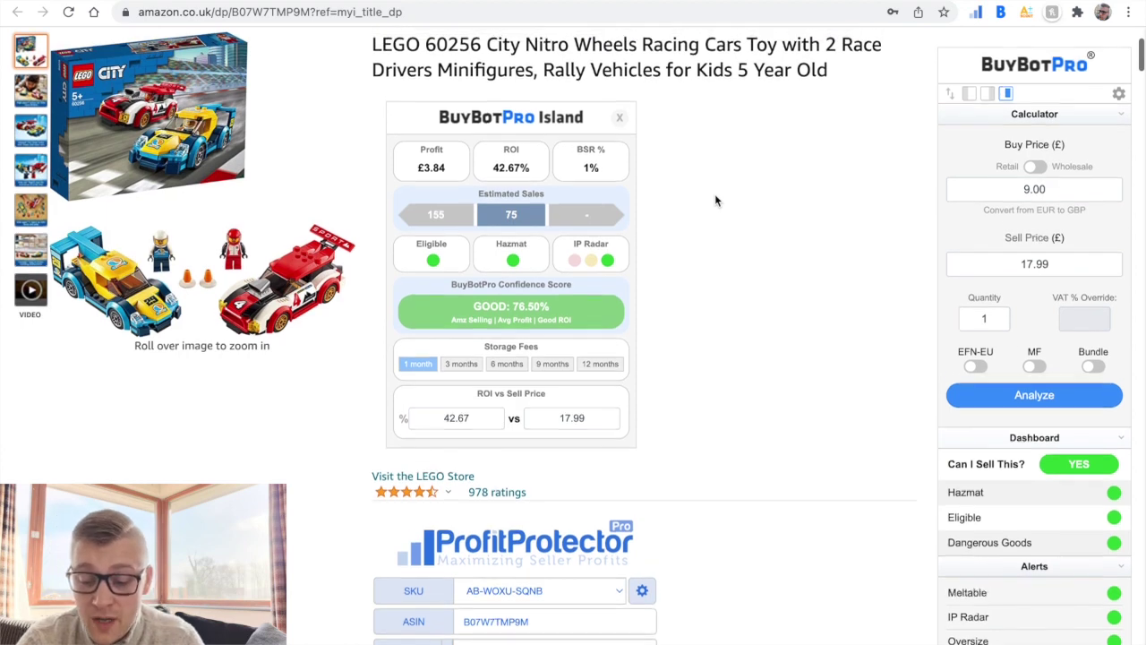
pyautogui.scroll(1, 714, 200)
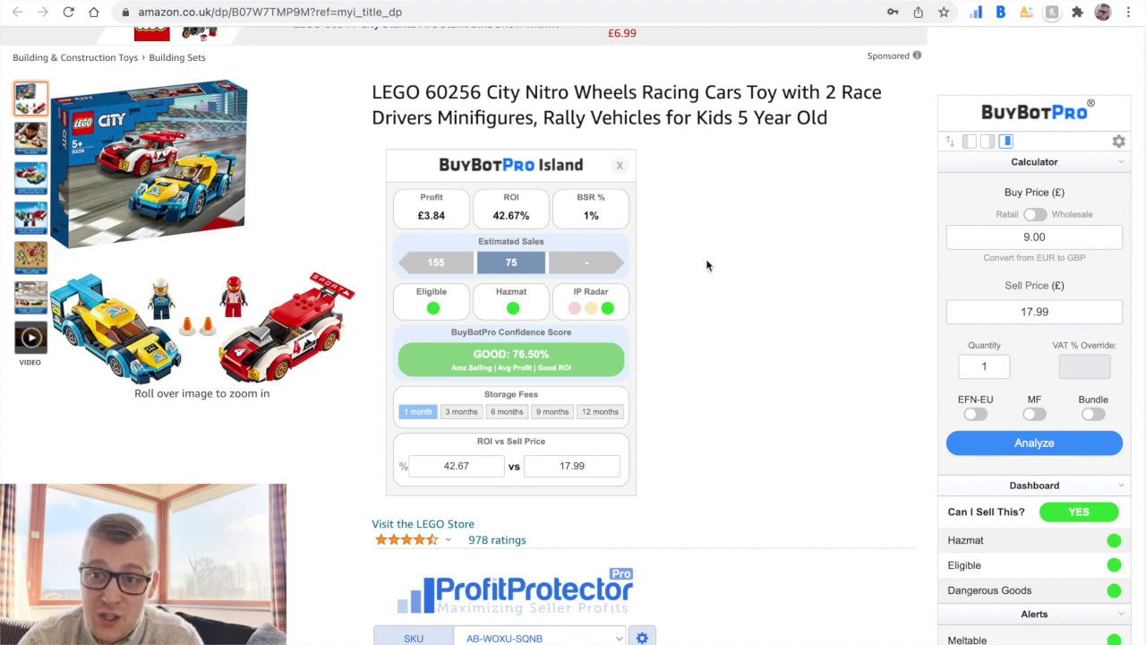
pyautogui.moveTo(491, 403)
pyautogui.scroll(-15, 491, 404)
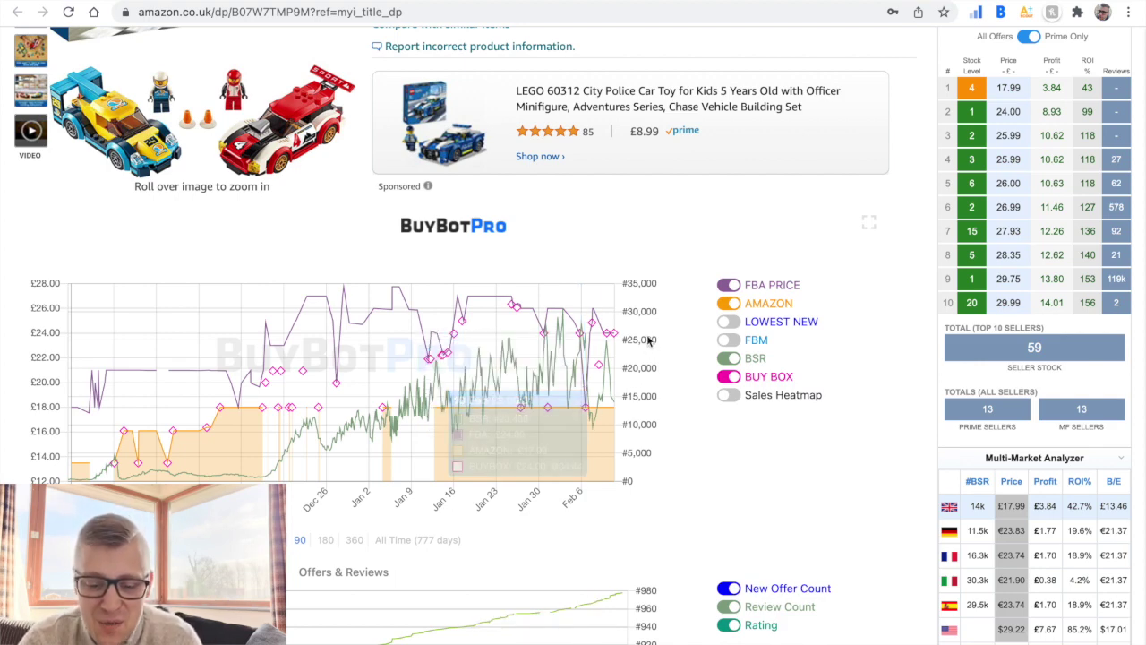
pyautogui.scroll(10, 646, 335)
pyautogui.scroll(10, 647, 334)
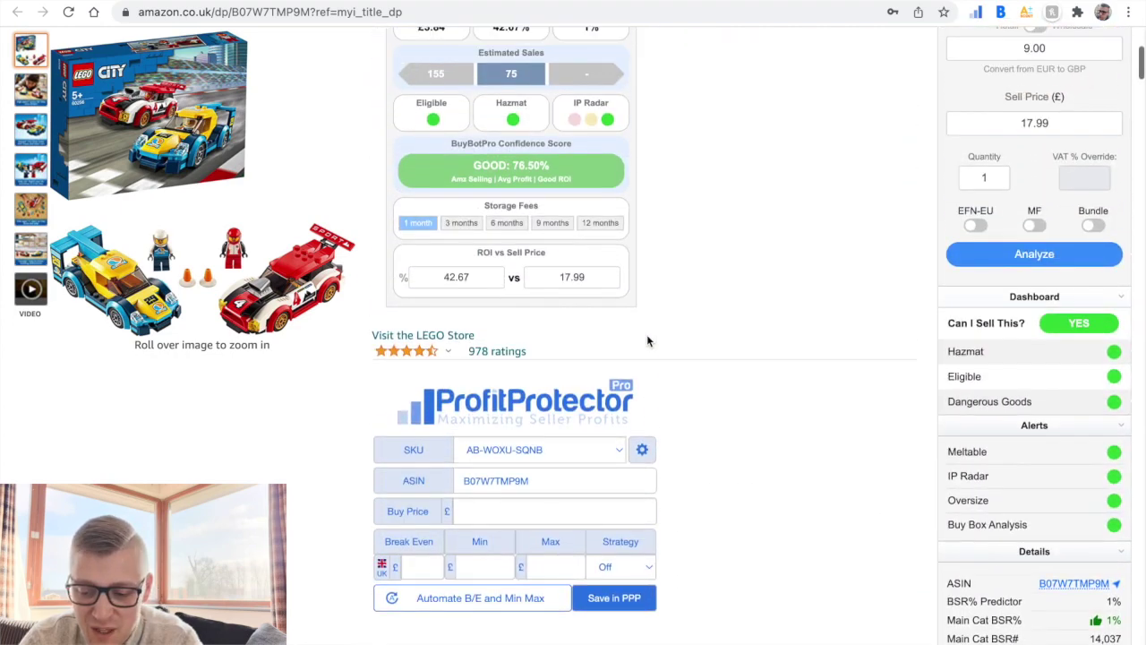
# Change the LEGO sell price to 23.99 and re-analyse for £8.92 profit, 99.11% ROI
pyautogui.doubleClick(1045, 196)
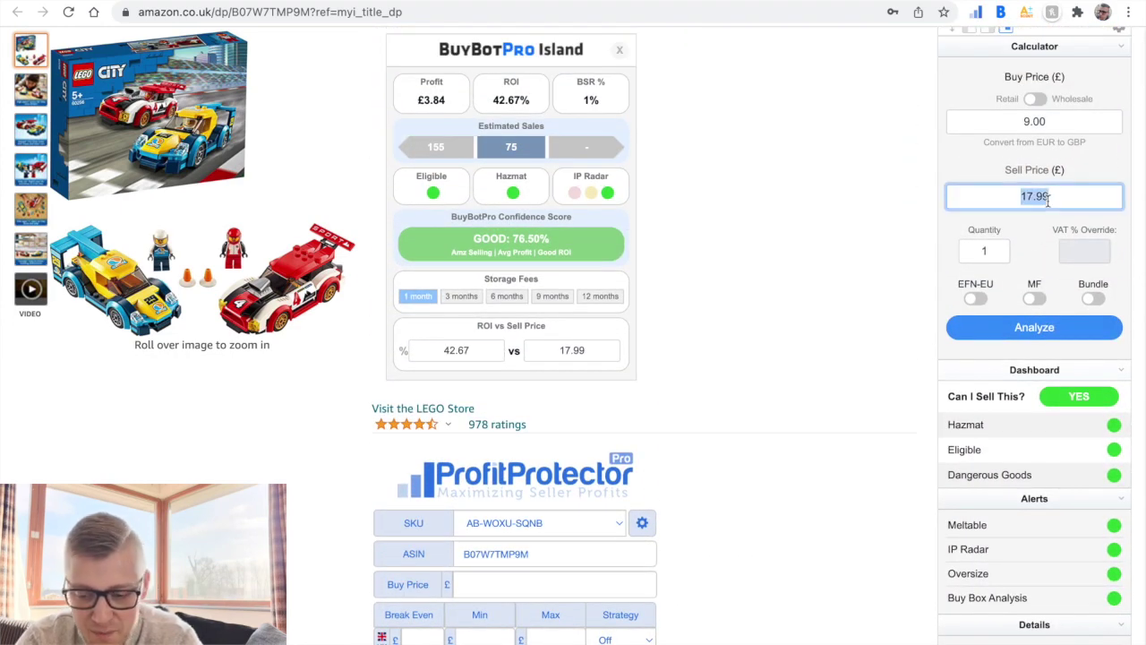
pyautogui.write('23.99')
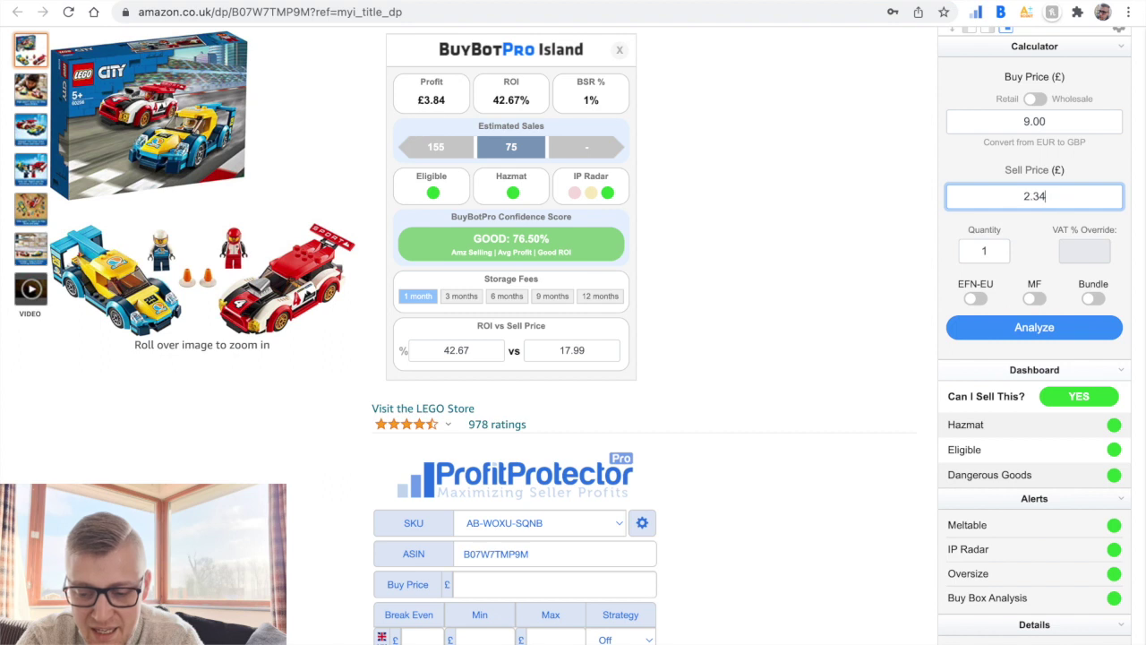
pyautogui.click(1039, 326)
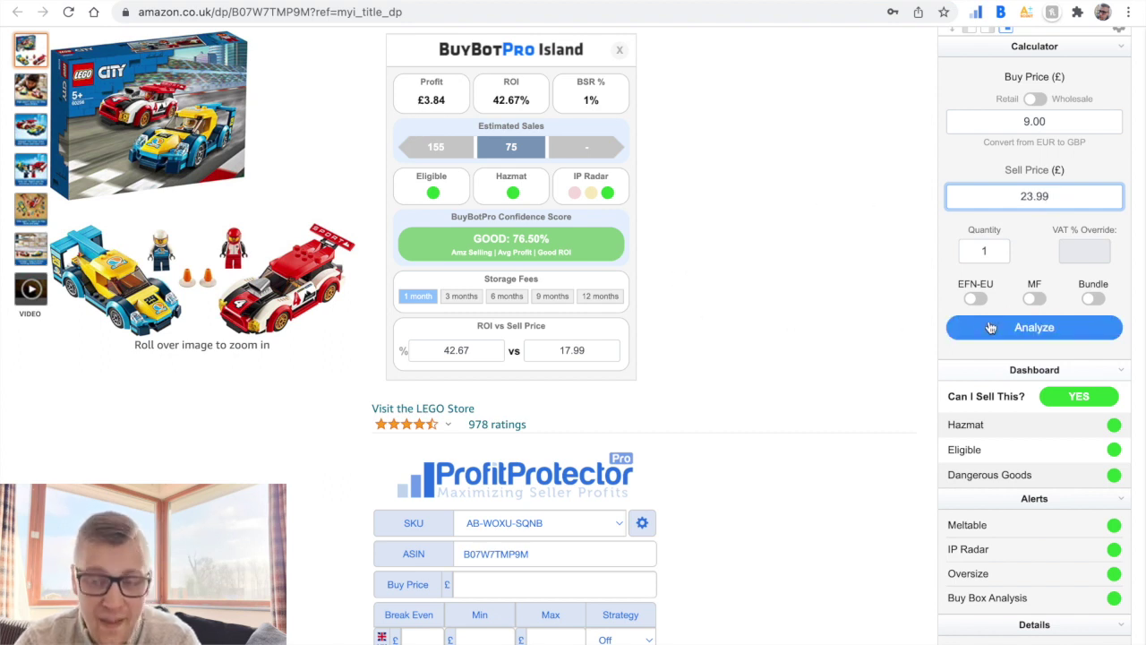
pyautogui.click(1038, 328)
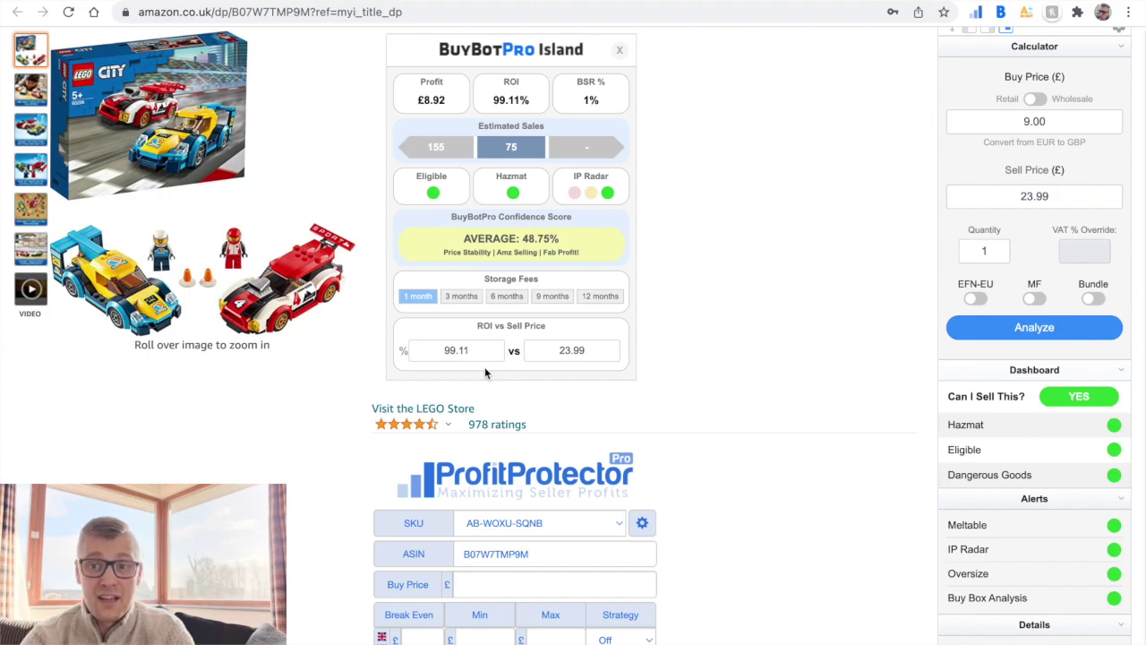
pyautogui.moveTo(453, 160)
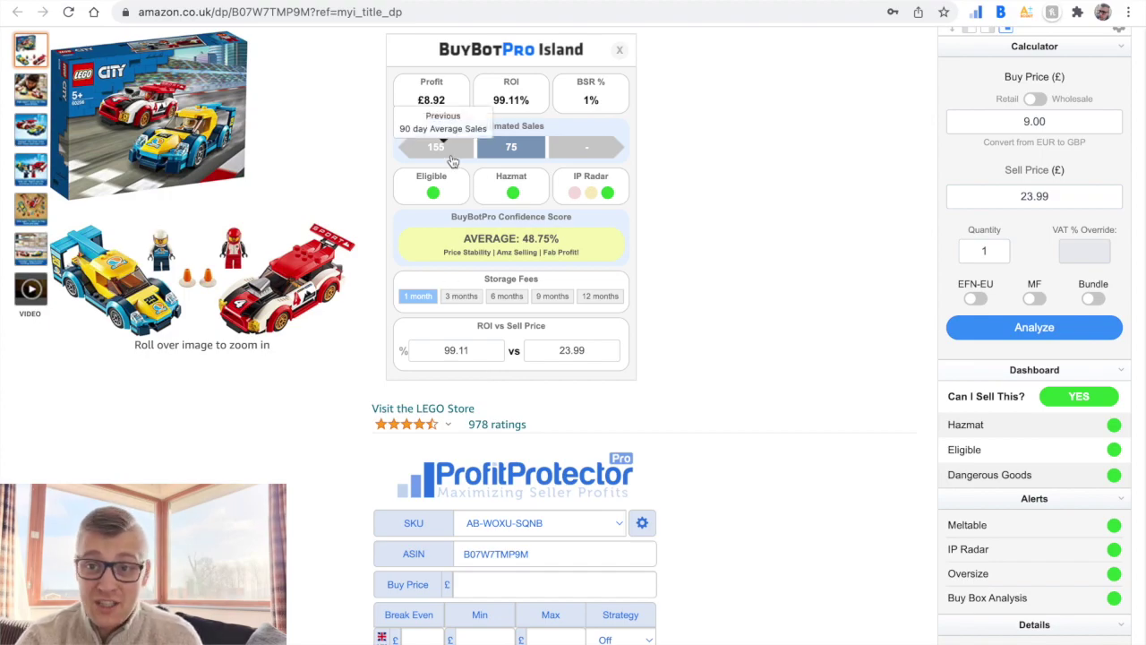
pyautogui.scroll(-20, 452, 159)
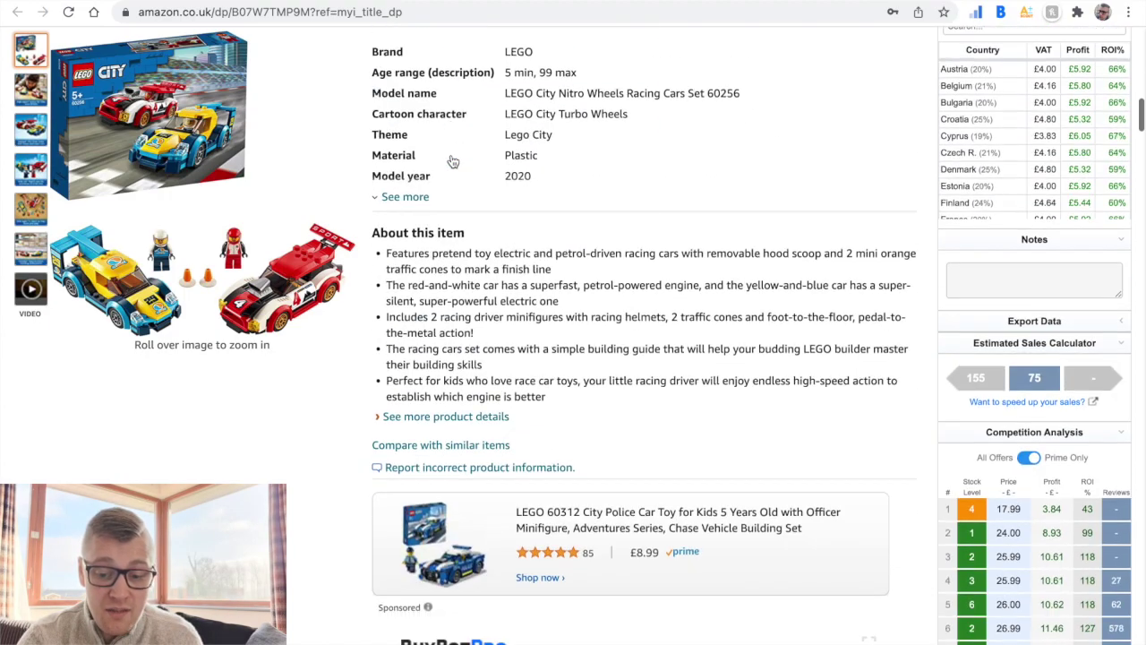